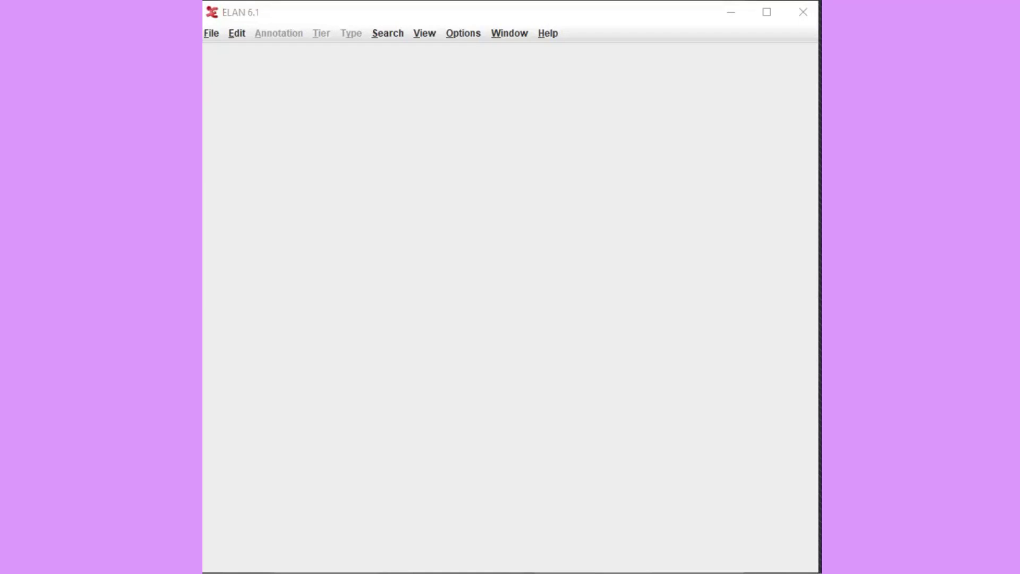
# - Create a new transcription from the WAV and MP4 versions of WhatsApp Video 2021-06-07 at 10.44.53 PM
pyautogui.click(212, 33)
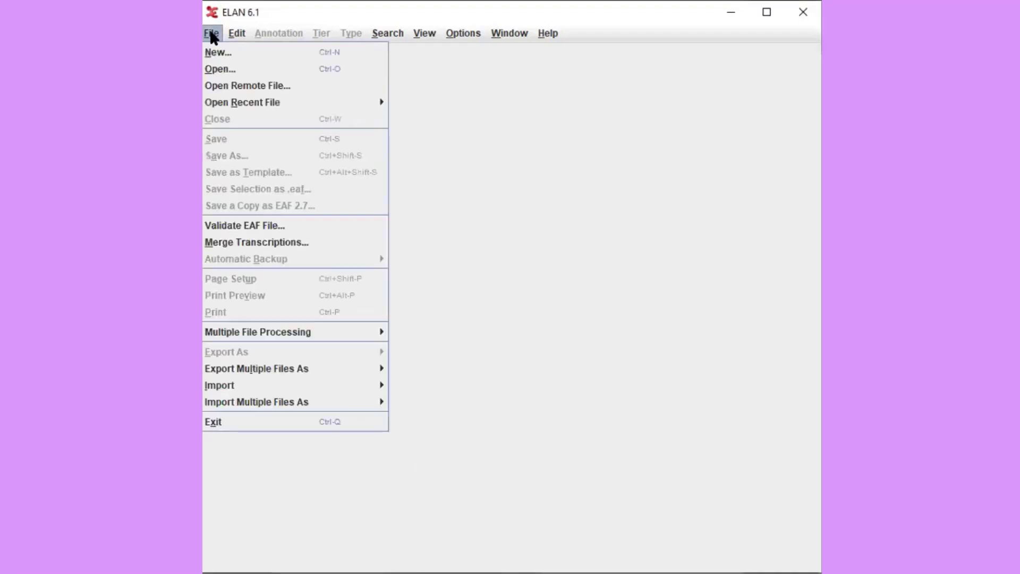
pyautogui.click(214, 46)
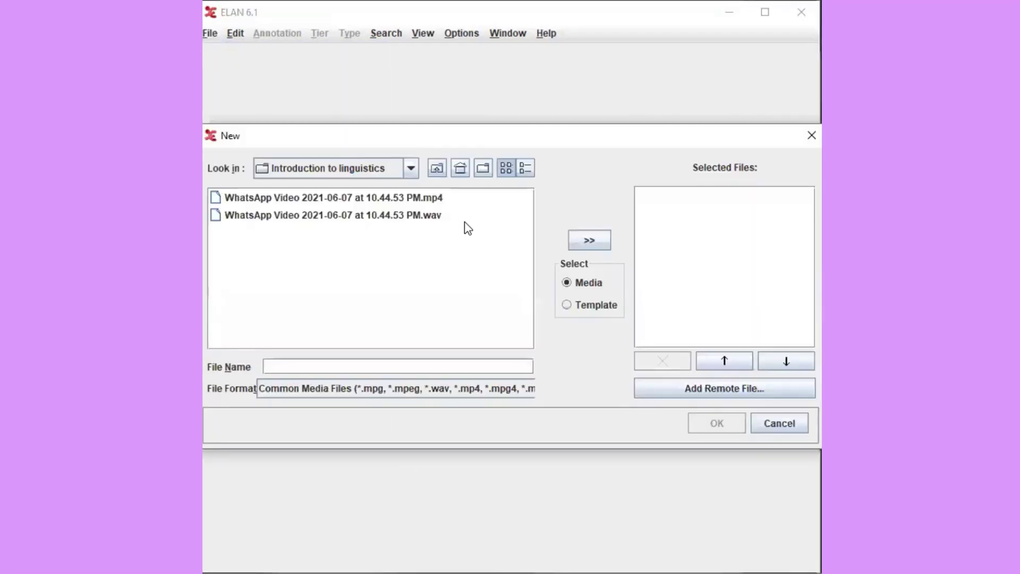
pyautogui.click(431, 215)
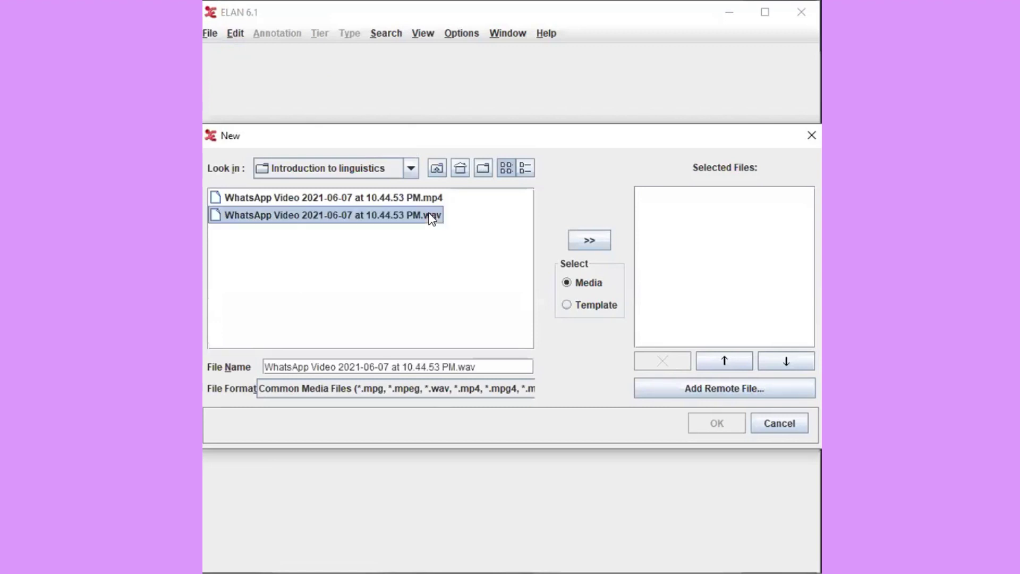
pyautogui.click(581, 244)
pyautogui.click(419, 198)
pyautogui.click(587, 238)
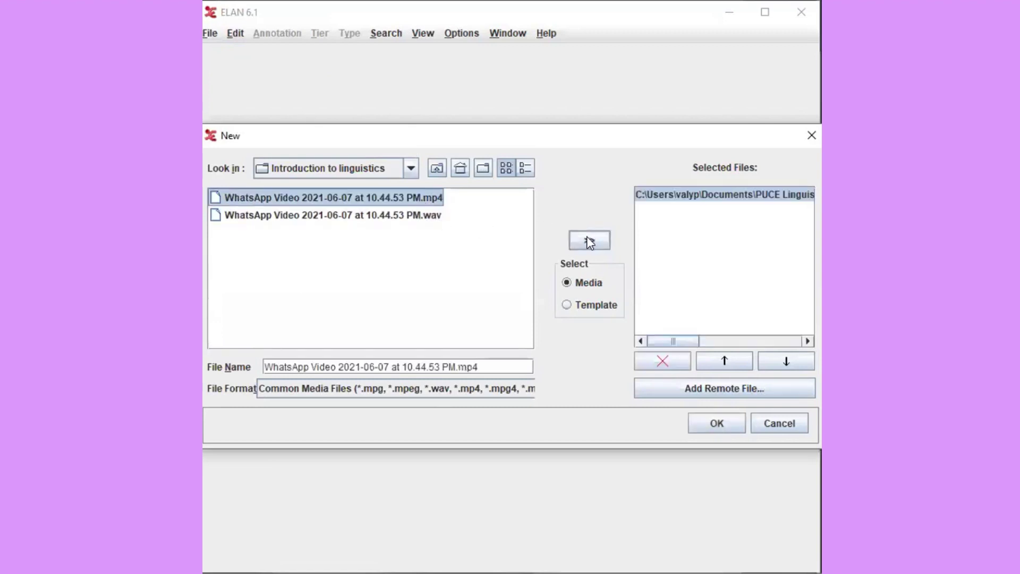
pyautogui.click(715, 422)
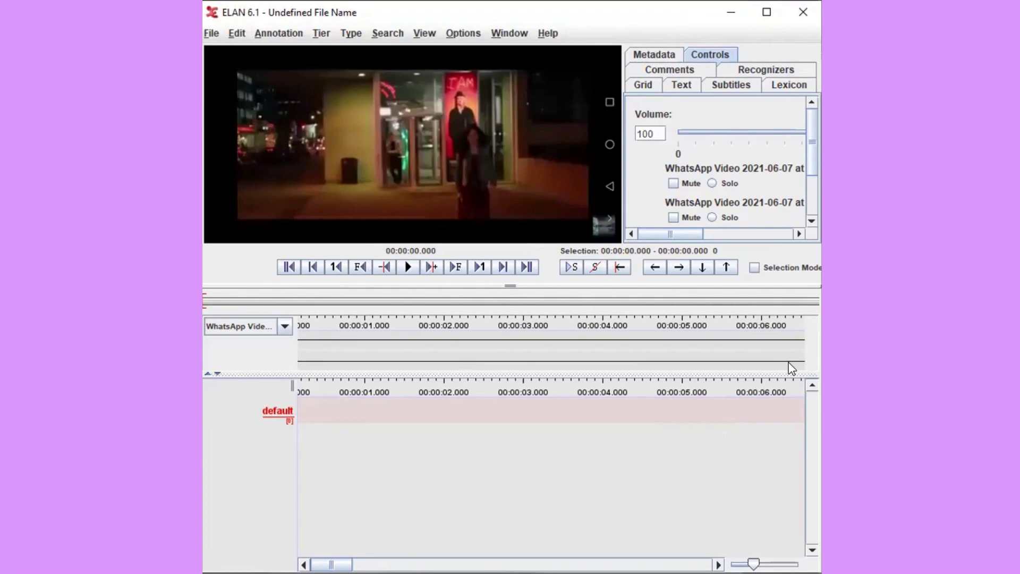
# - Add a new tier type named Talk with no stereotype and no controlled vocabulary
pyautogui.click(351, 34)
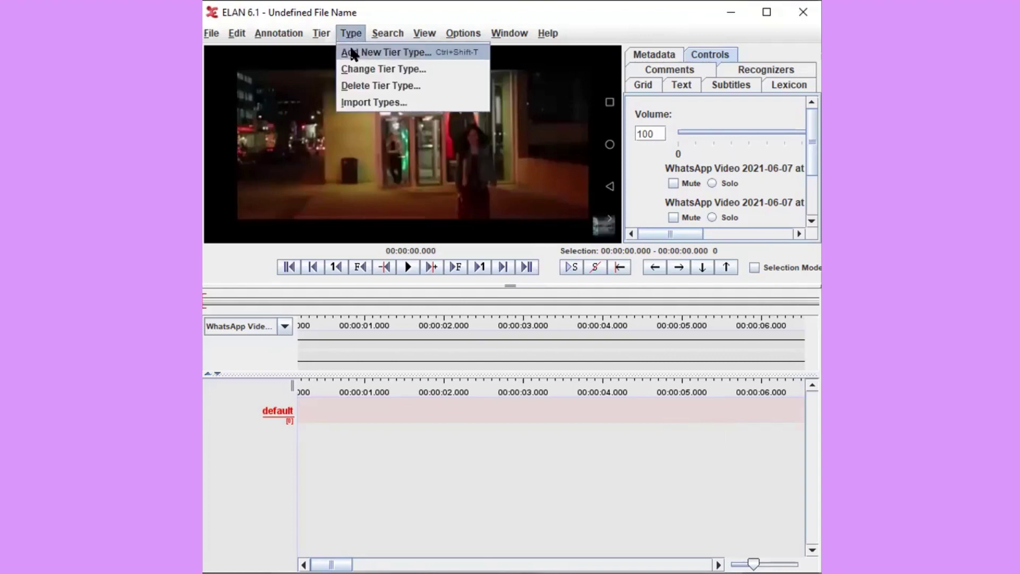
pyautogui.click(351, 53)
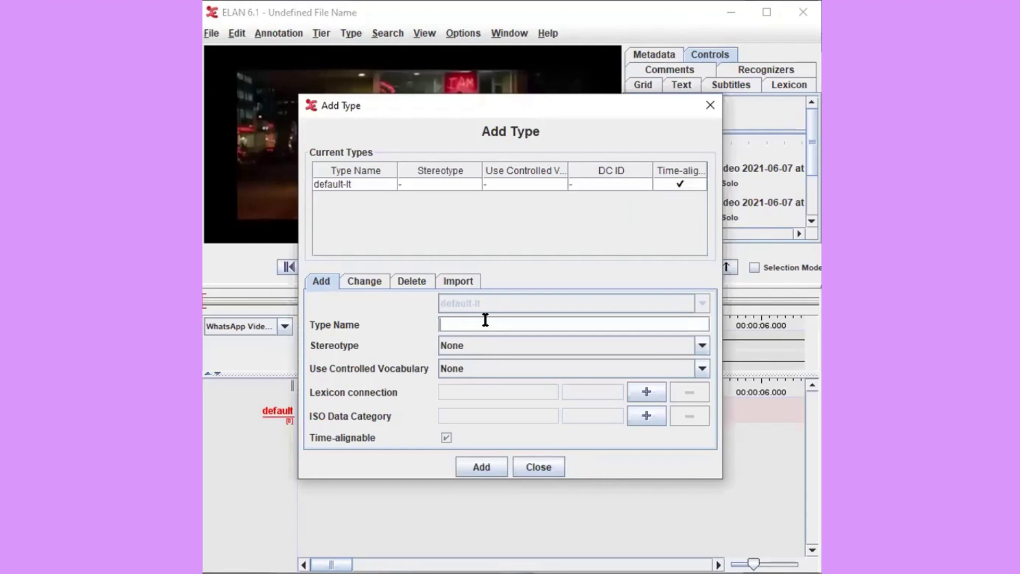
pyautogui.write('Talk')
pyautogui.click(484, 468)
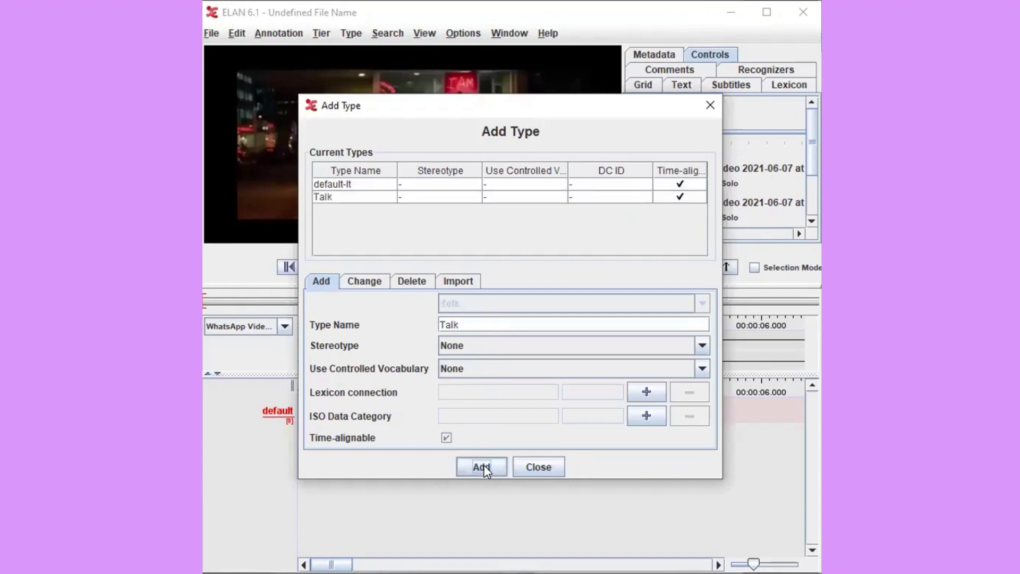
pyautogui.click(532, 465)
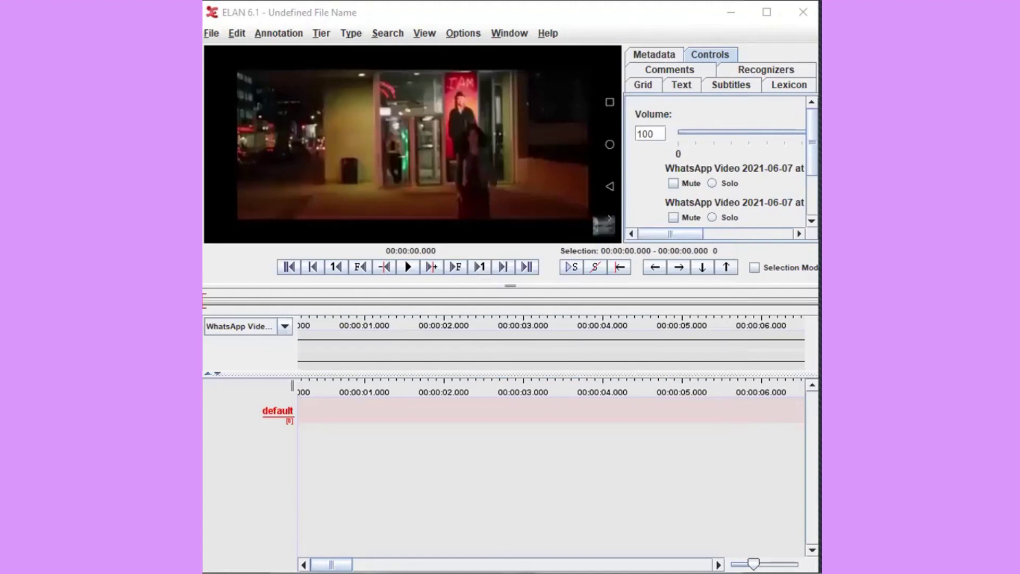
# - Set up a new tier with the first speaker's name as tier name and participant, the annotator's initials, and tier type Talk
pyautogui.click(321, 35)
pyautogui.click(333, 52)
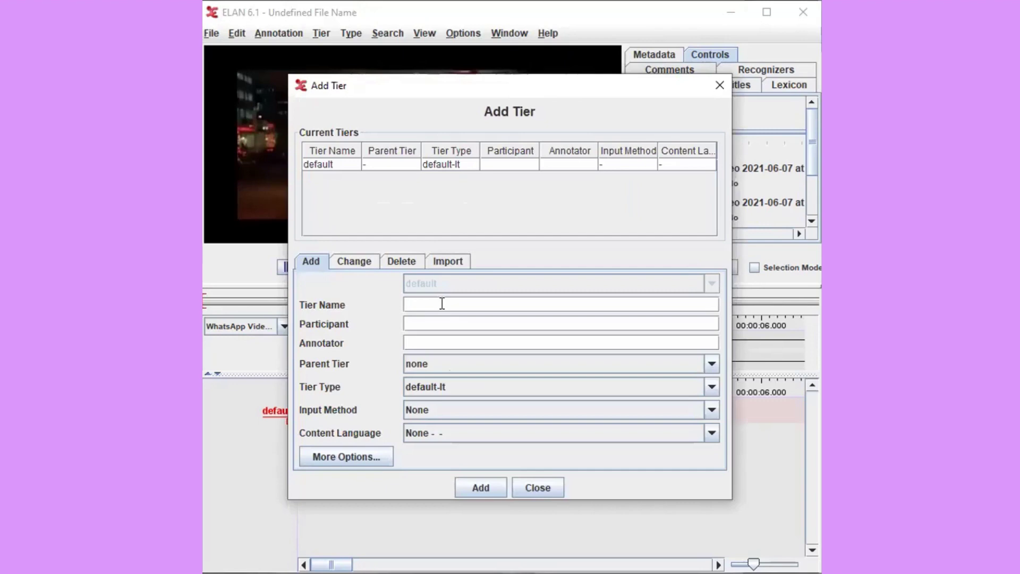
pyautogui.write('Alex')
pyautogui.click(444, 323)
pyautogui.write('Alex')
pyautogui.click(442, 343)
pyautogui.write('VP')
pyautogui.click(712, 390)
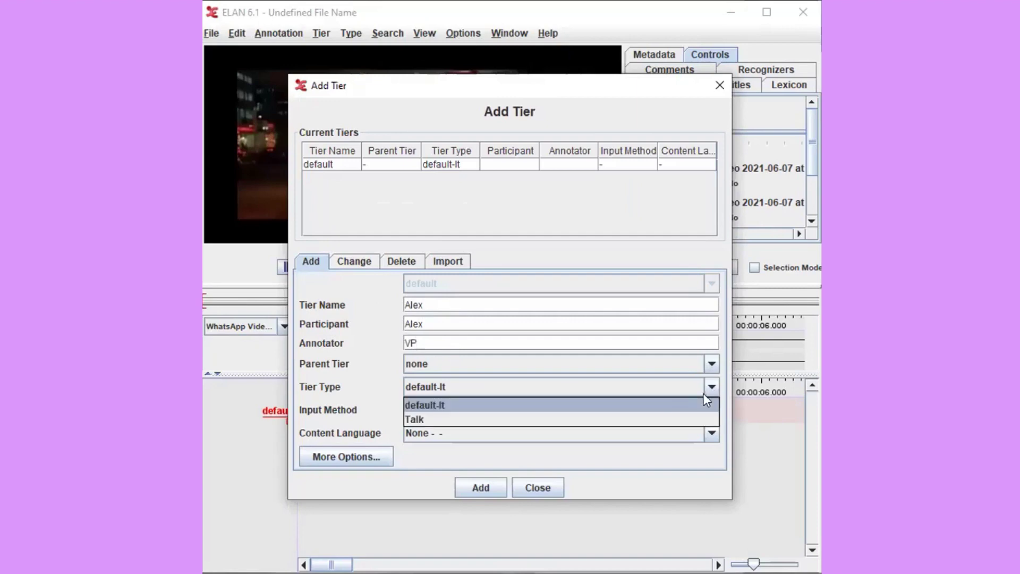
pyautogui.click(683, 420)
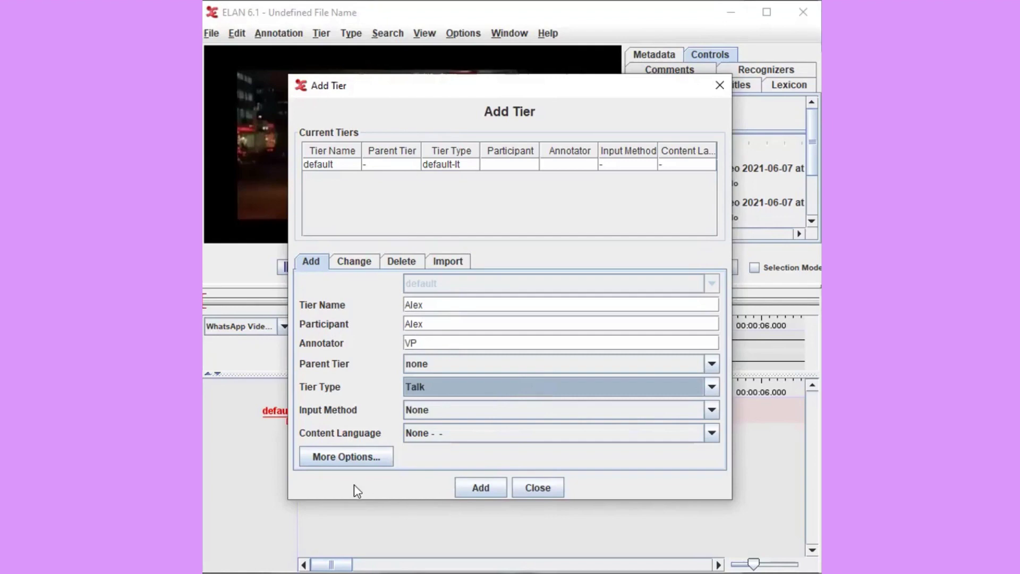
# - Choose a medium blue swatch as the first speaker's tier color
pyautogui.click(355, 458)
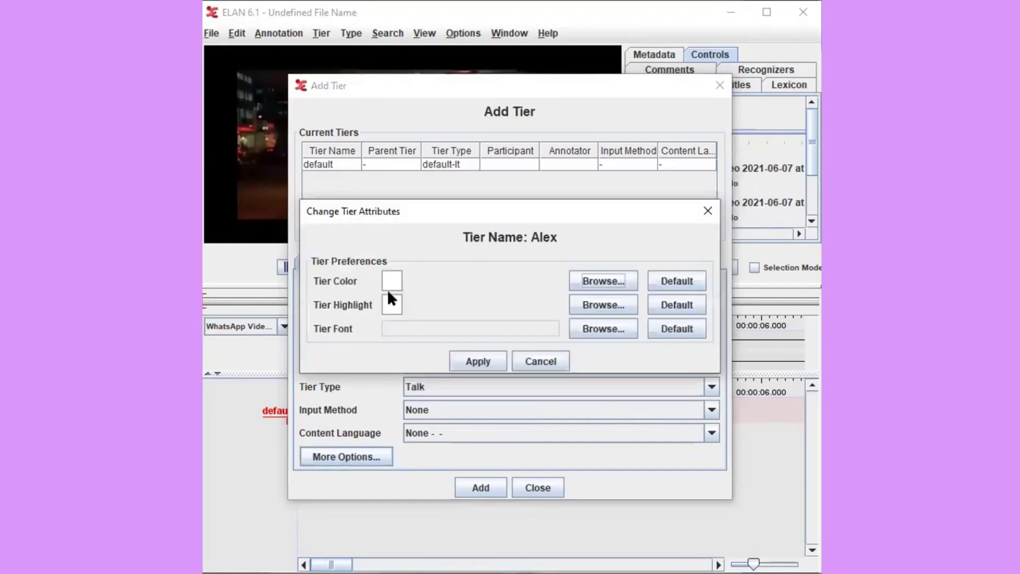
pyautogui.click(602, 279)
pyautogui.click(346, 171)
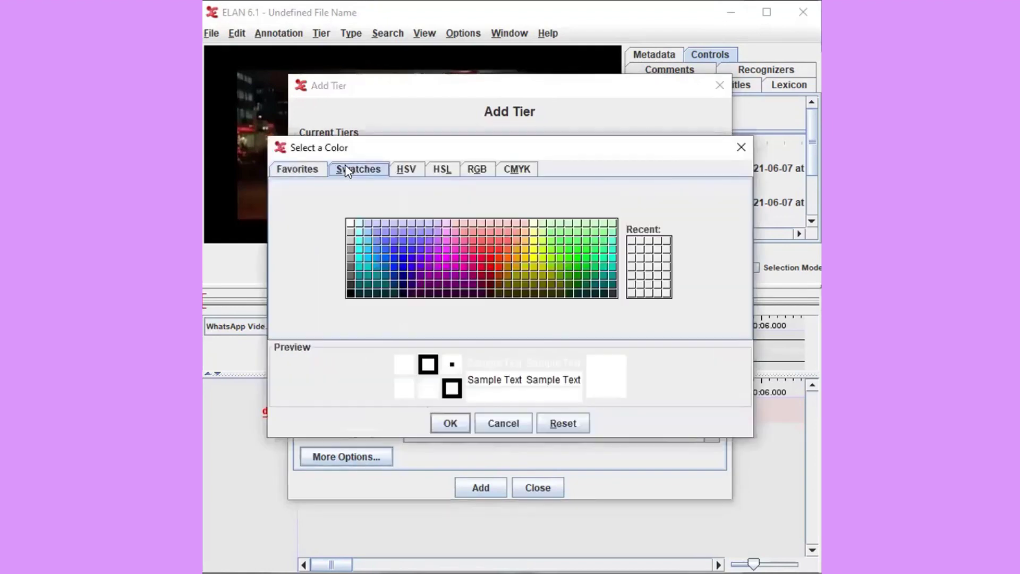
pyautogui.click(382, 225)
pyautogui.click(372, 231)
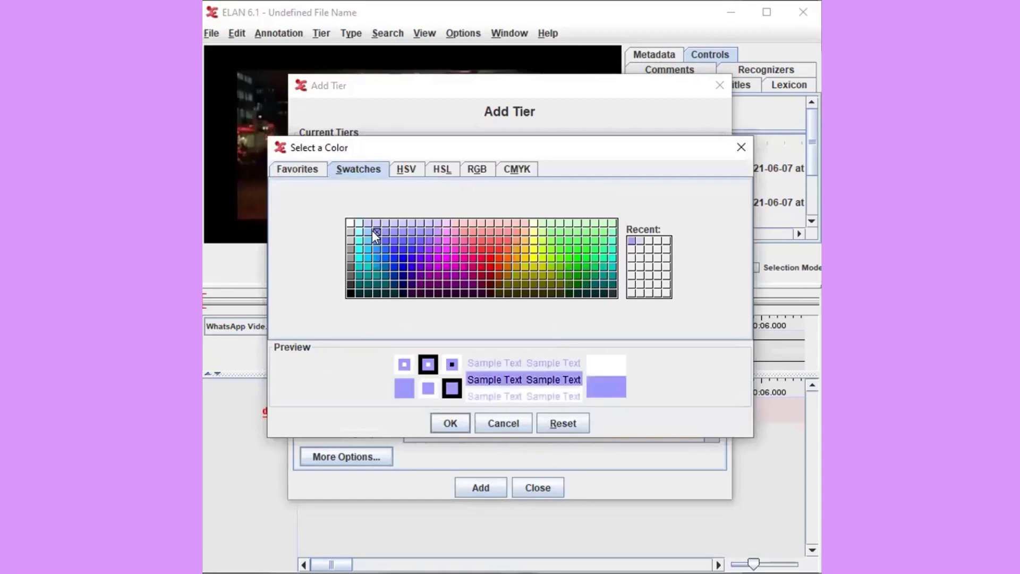
pyautogui.click(372, 237)
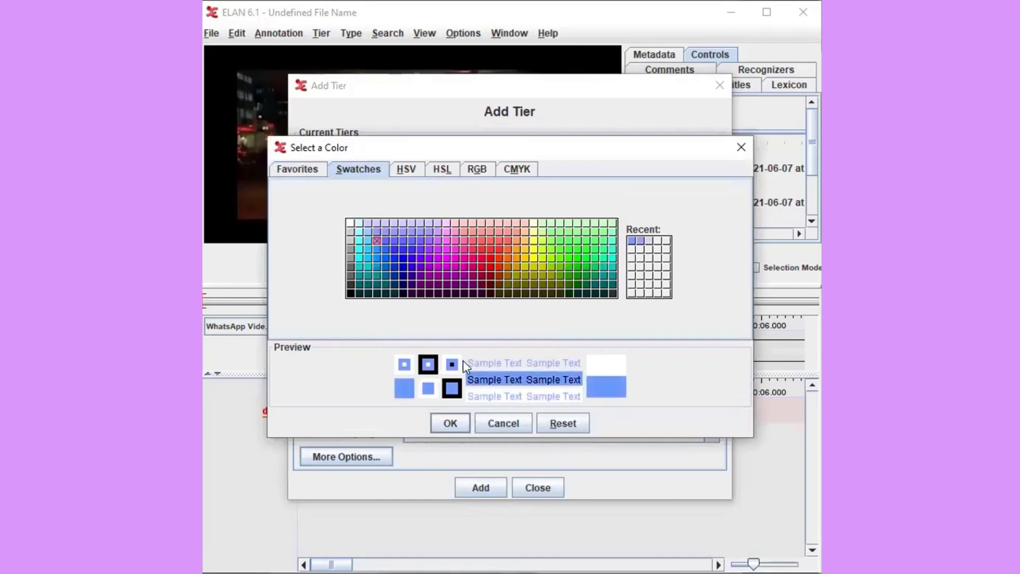
pyautogui.click(466, 426)
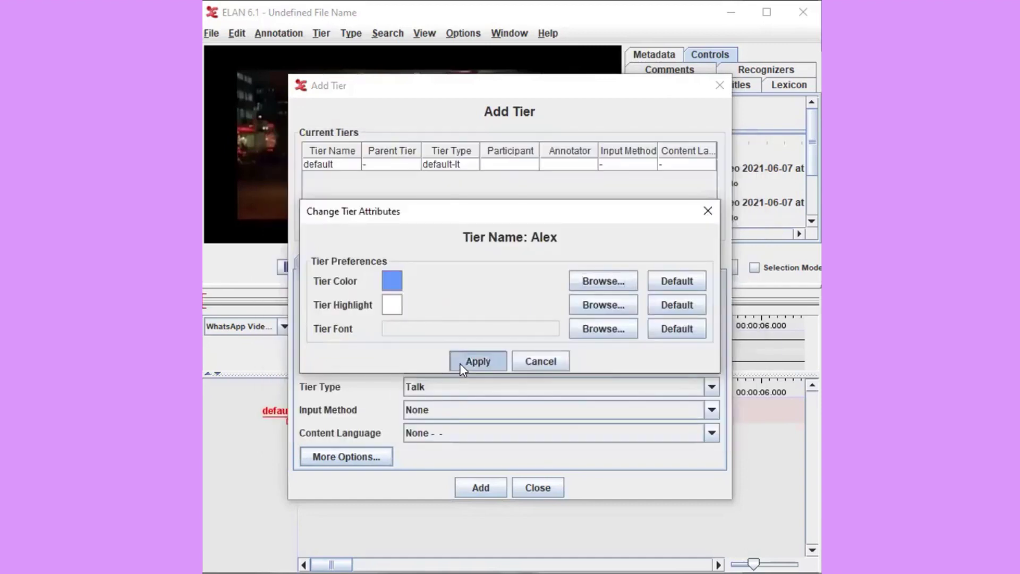
# - Apply the color, highlight and font settings to all tiers with the same participant, and add the first speaker's tier
pyautogui.click(462, 367)
pyautogui.click(434, 363)
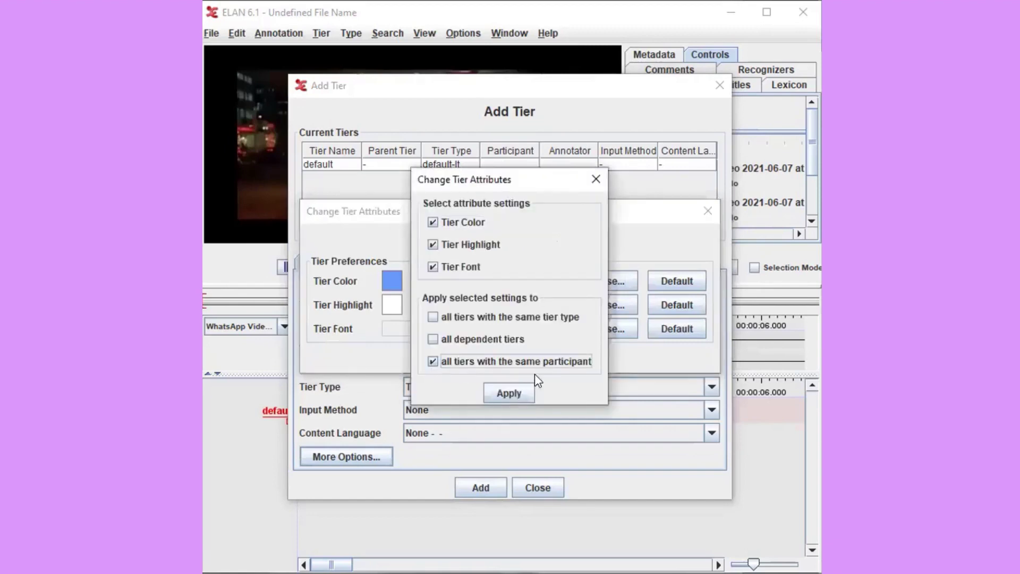
pyautogui.click(499, 392)
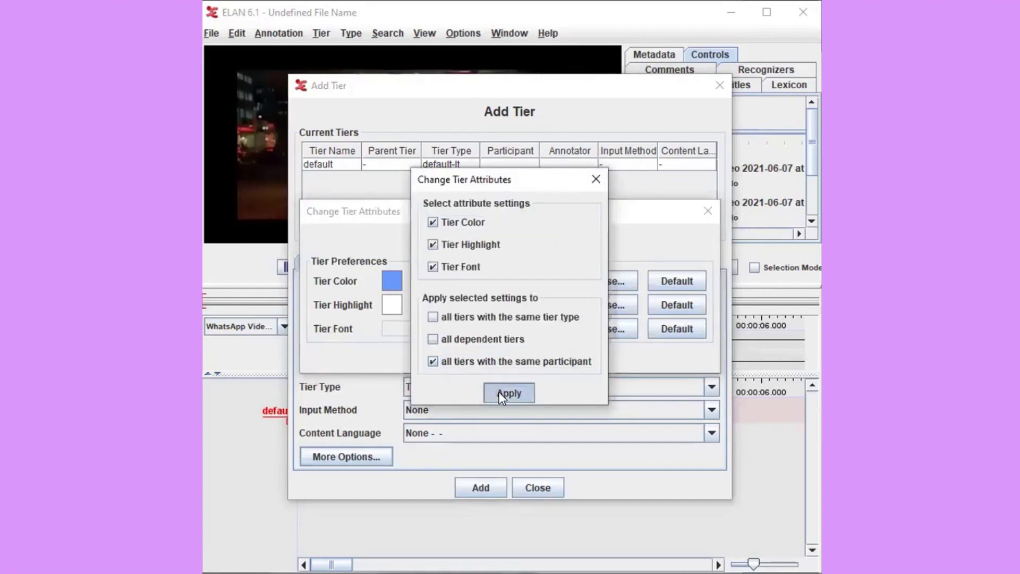
pyautogui.click(489, 486)
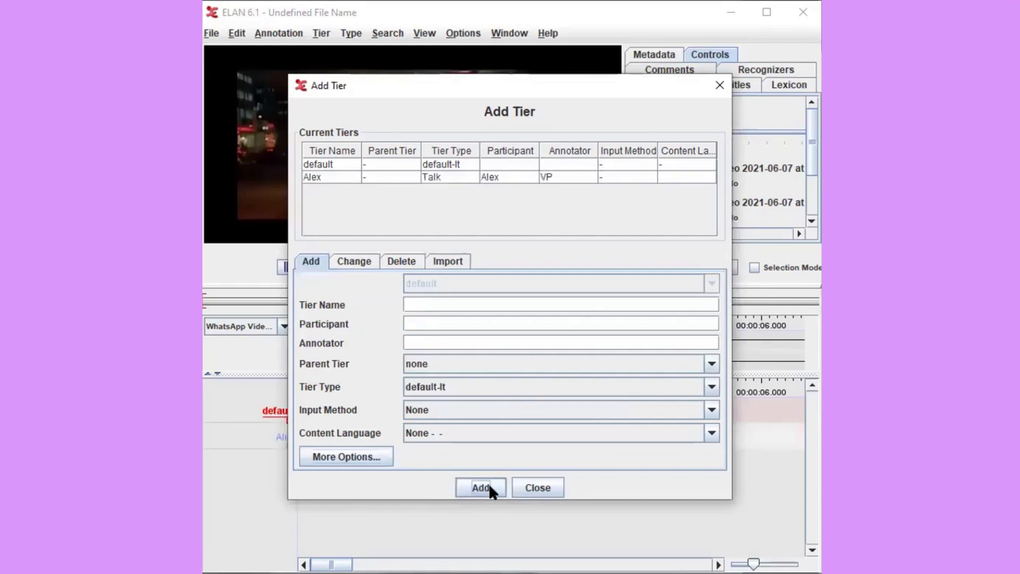
pyautogui.click(544, 490)
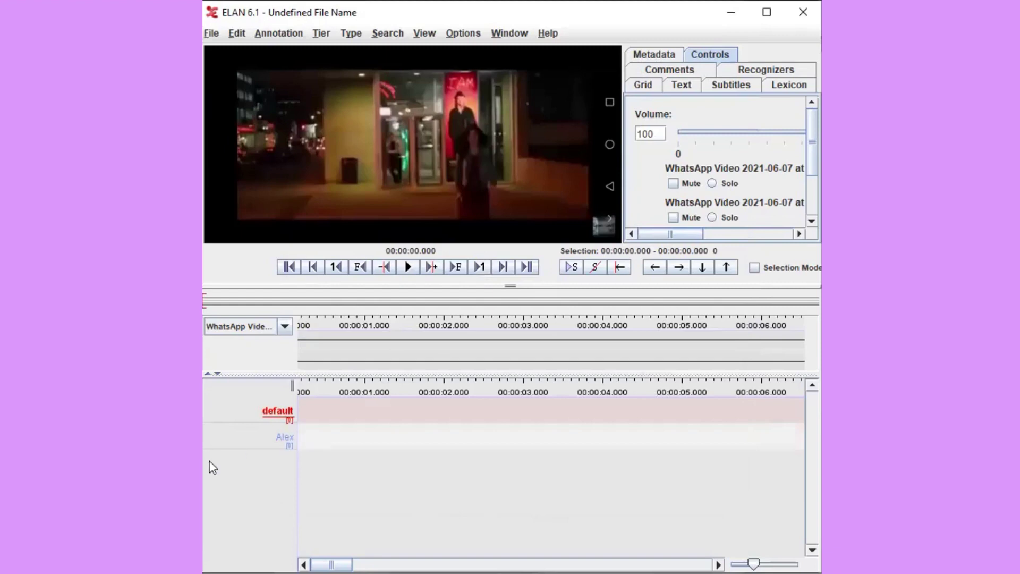
# - Add a second Talk tier for the other speaker, colored light purple, with the same annotator's initials
pyautogui.click(349, 33)
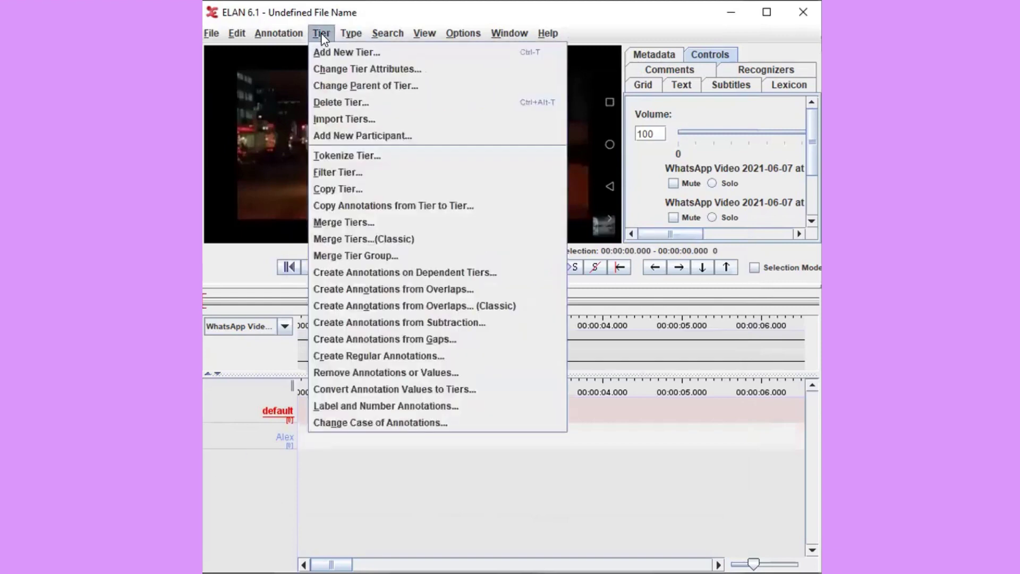
pyautogui.click(350, 51)
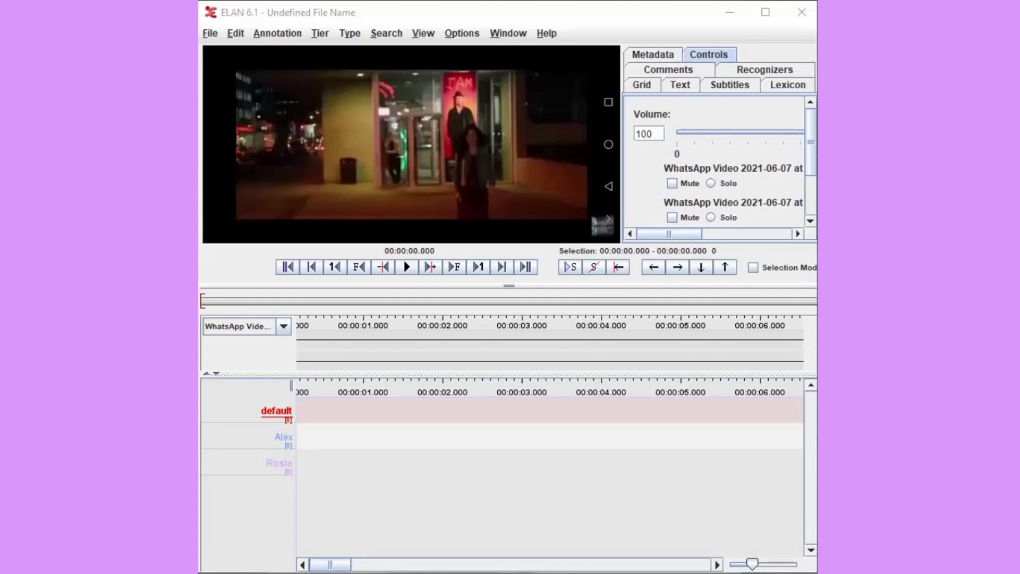
# - Delete the tier named default from the transcription
pyautogui.click(584, 451)
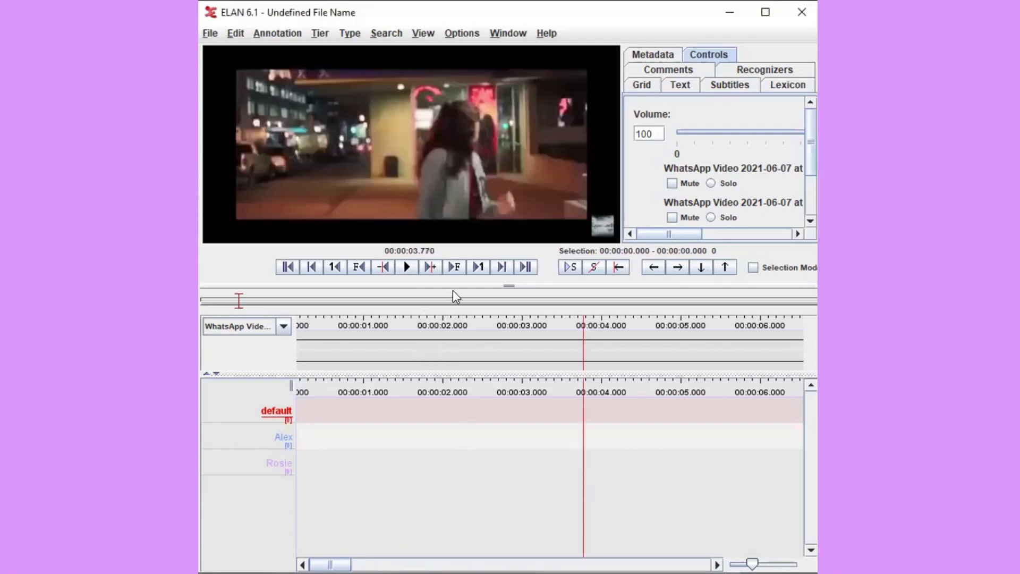
pyautogui.click(320, 33)
pyautogui.click(333, 99)
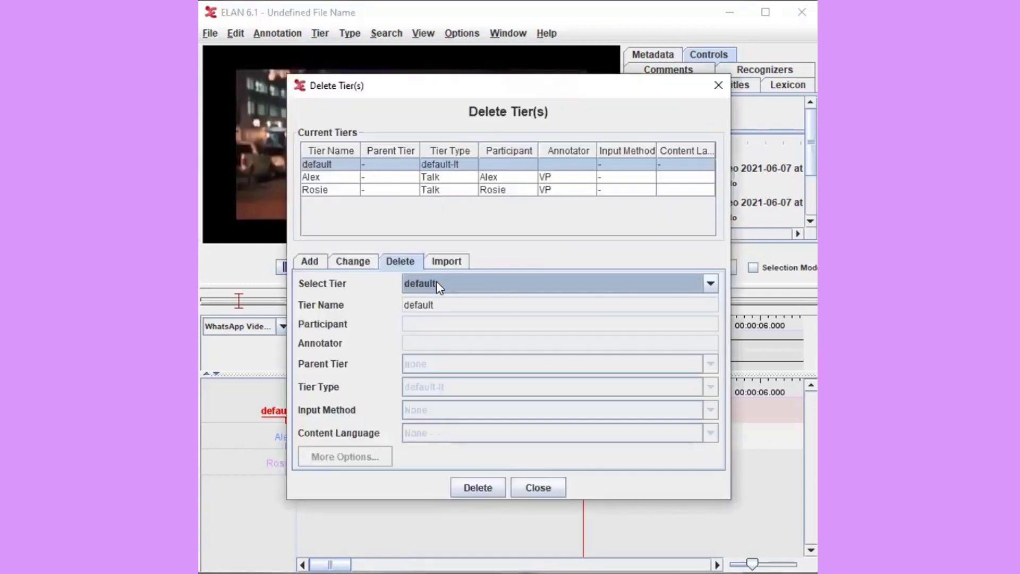
pyautogui.click(477, 485)
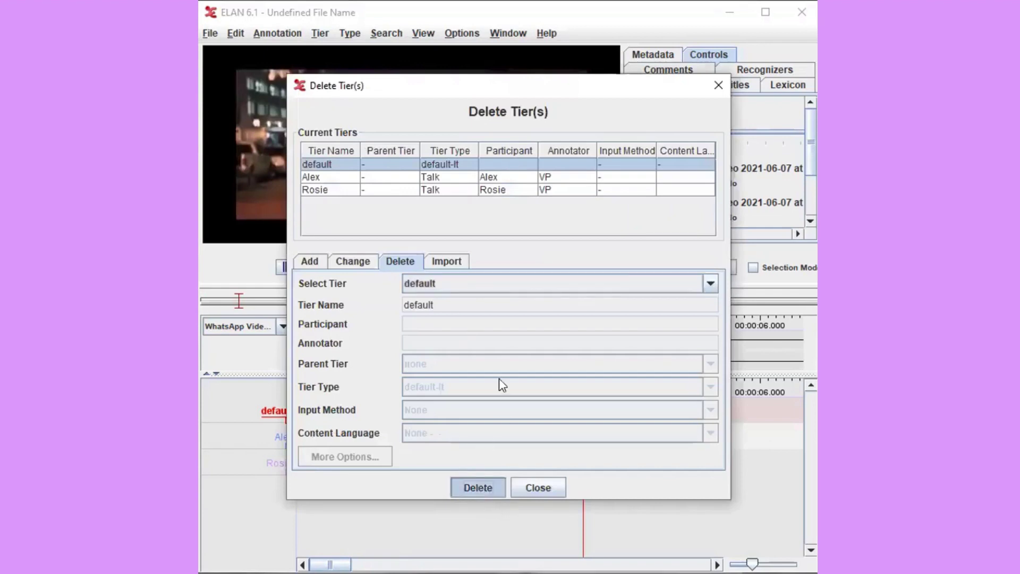
pyautogui.click(488, 326)
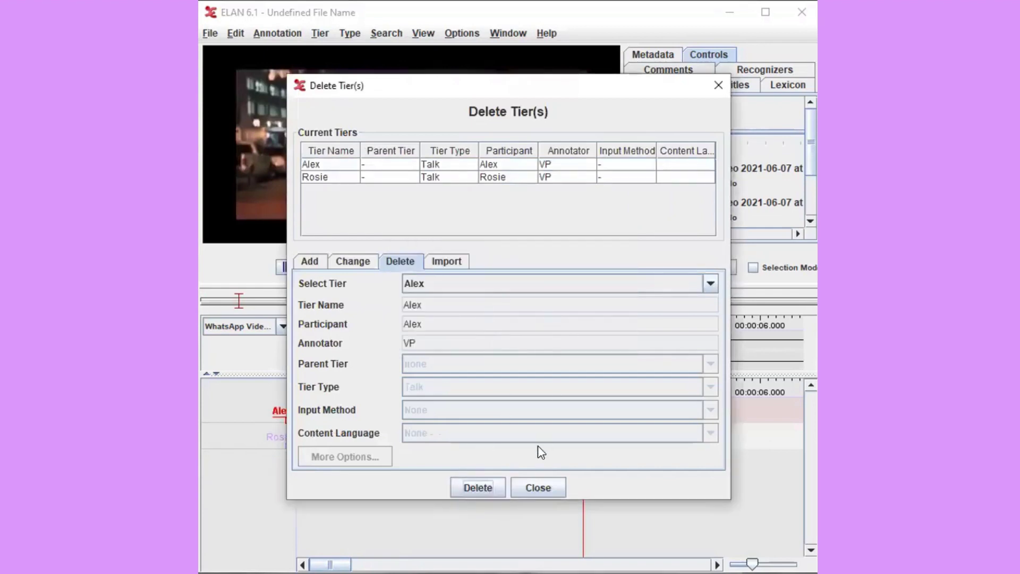
pyautogui.click(537, 485)
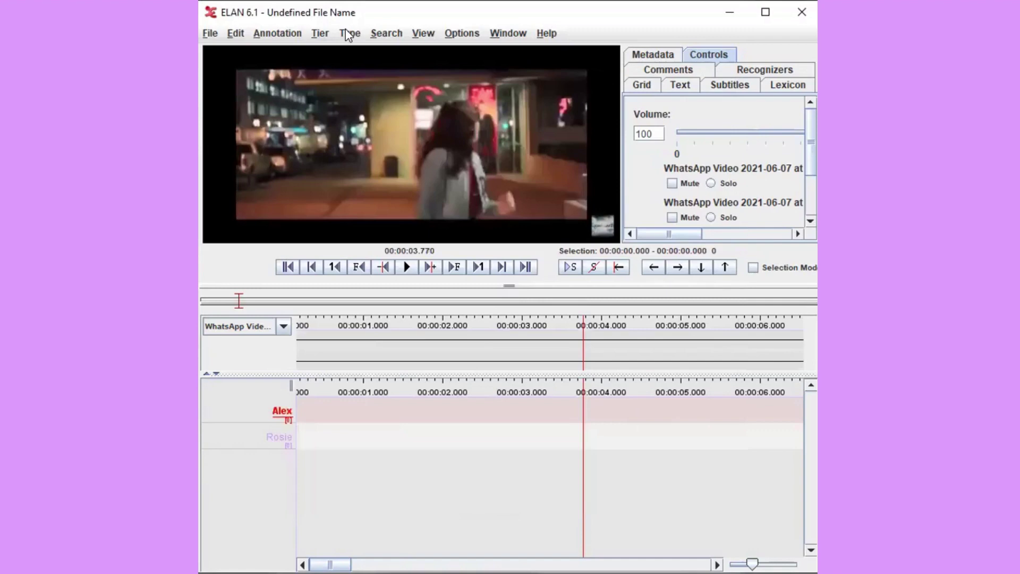
# - Delete the tier type default-lt, keeping only the Talk type
pyautogui.click(349, 36)
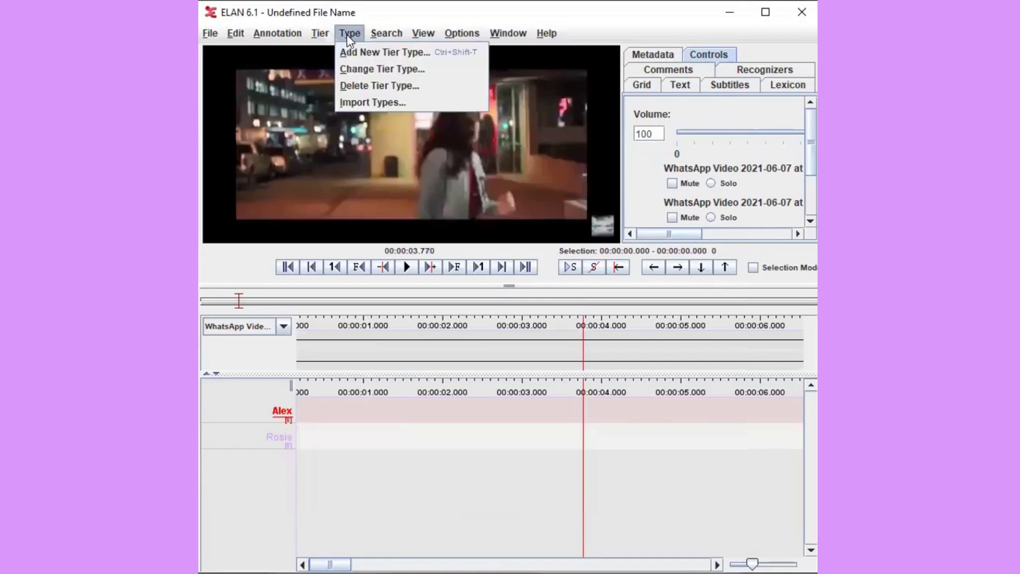
pyautogui.click(357, 86)
pyautogui.click(426, 186)
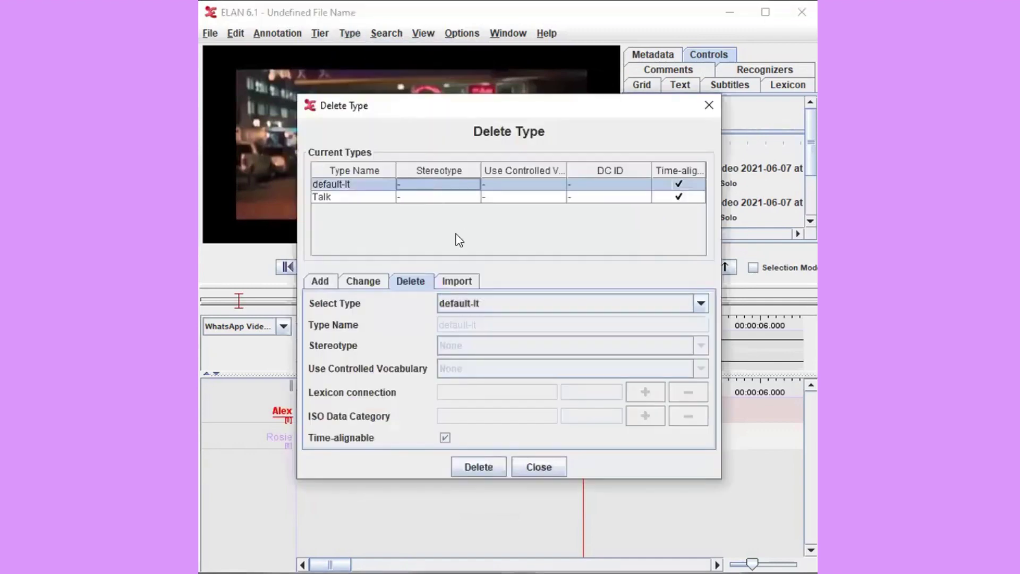
pyautogui.click(489, 304)
pyautogui.click(502, 321)
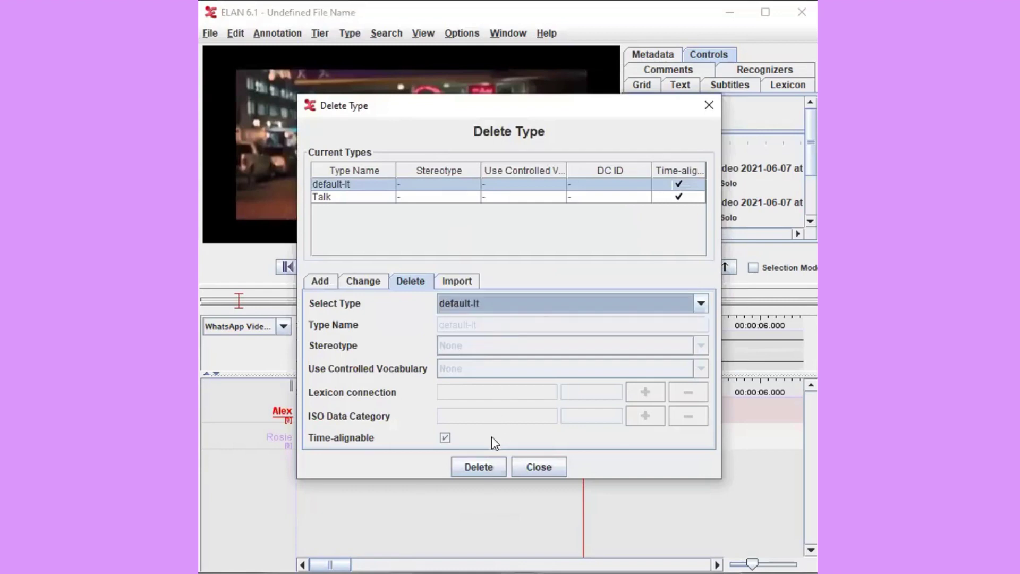
pyautogui.click(480, 467)
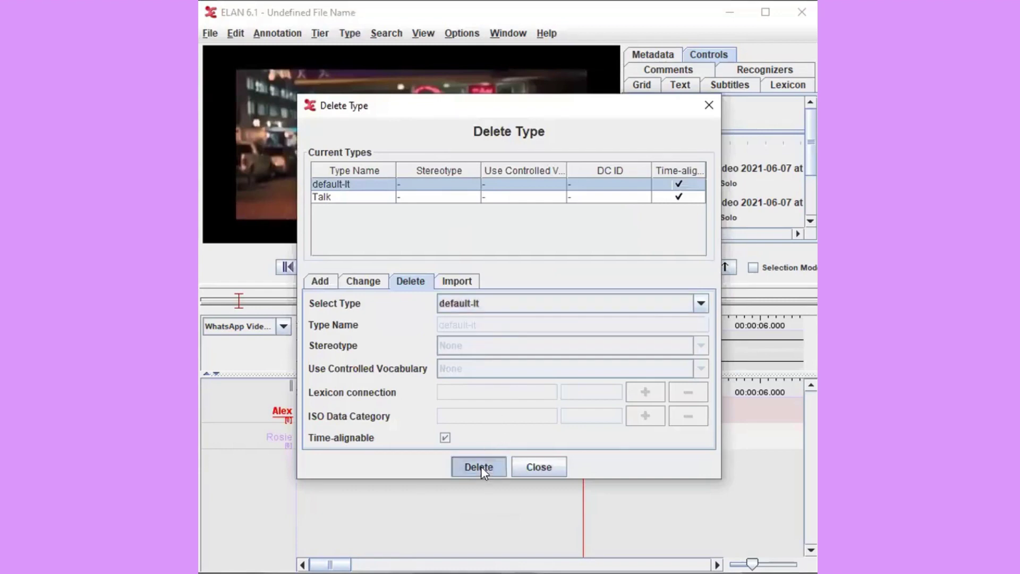
pyautogui.click(527, 467)
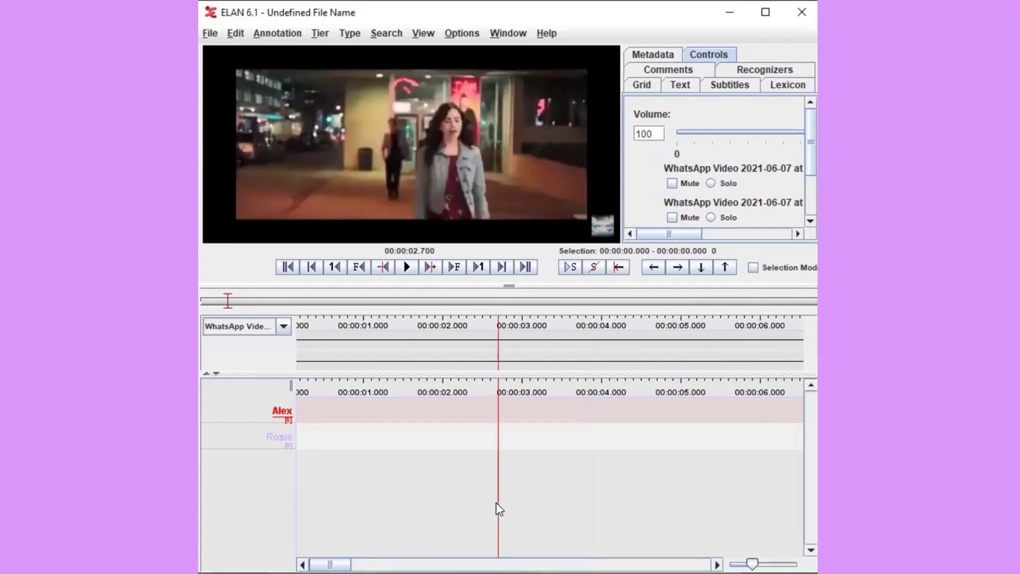
# - Switch the transcription from Annotation Mode to Segmentation Mode
pyautogui.hotkey('alt', 'o')
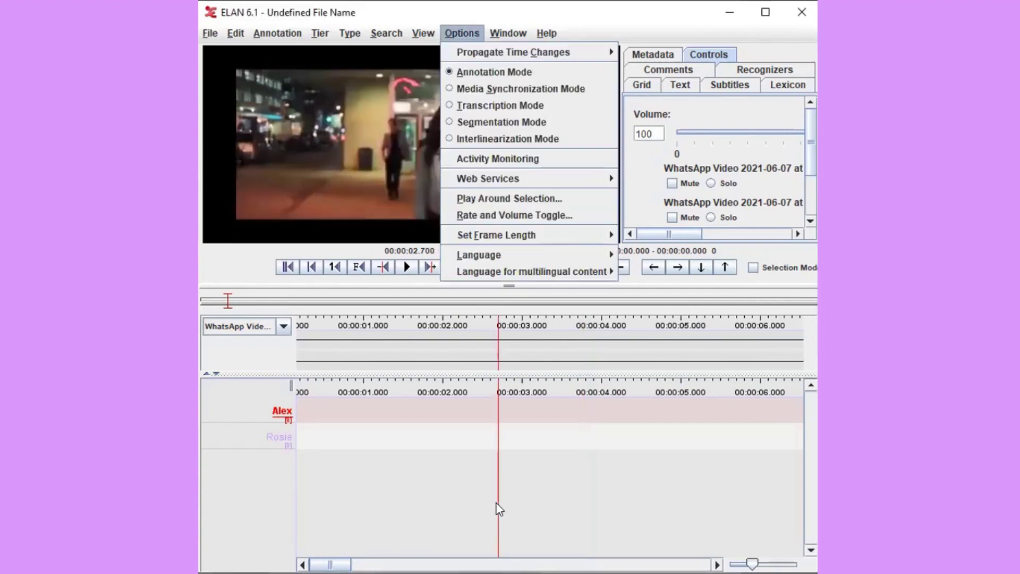
pyautogui.click(485, 121)
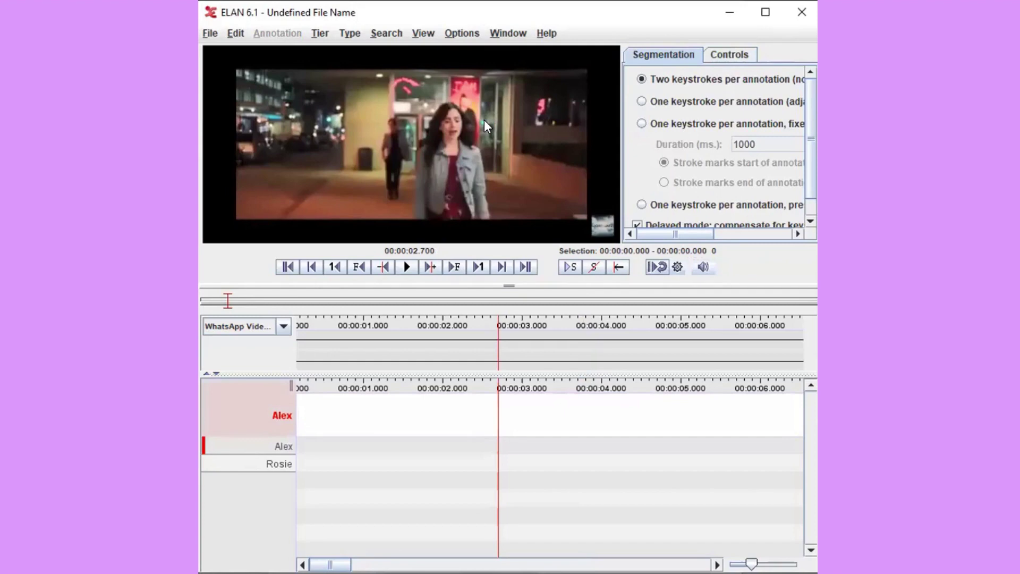
# - Mark two segments on the first speaker's tier during playback, from about 0.95 to 1.7 s and about 2.25 to 2.9 s
pyautogui.click(361, 430)
pyautogui.click(336, 419)
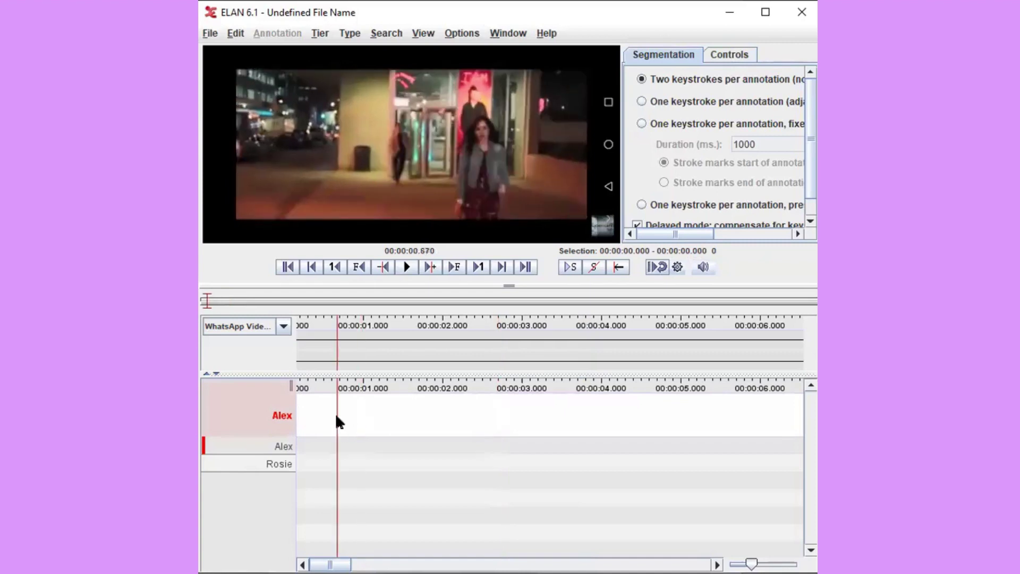
pyautogui.click(407, 266)
pyautogui.press('Return')
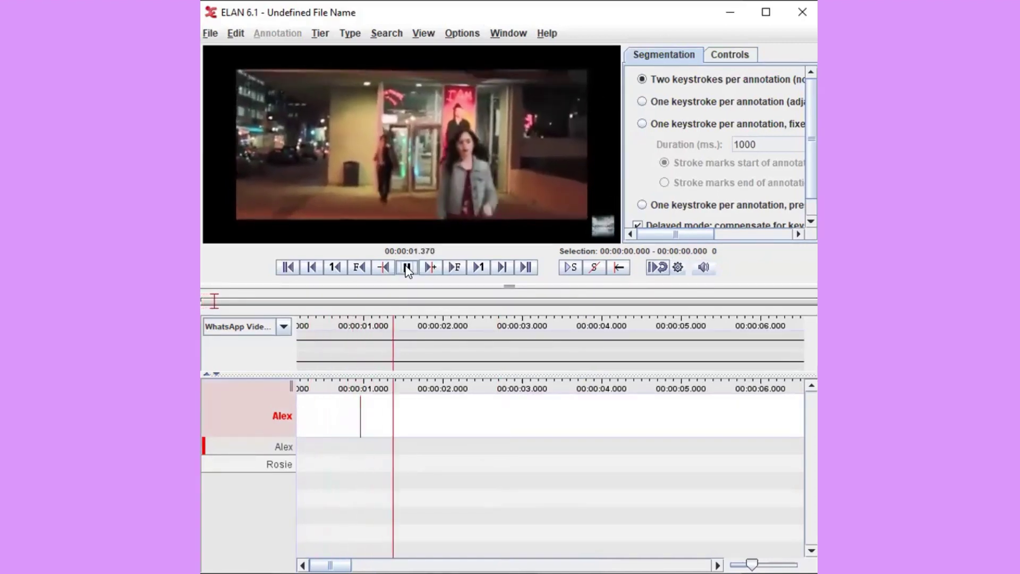
pyautogui.press('Return')
pyautogui.press('Return')
pyautogui.press('Return')
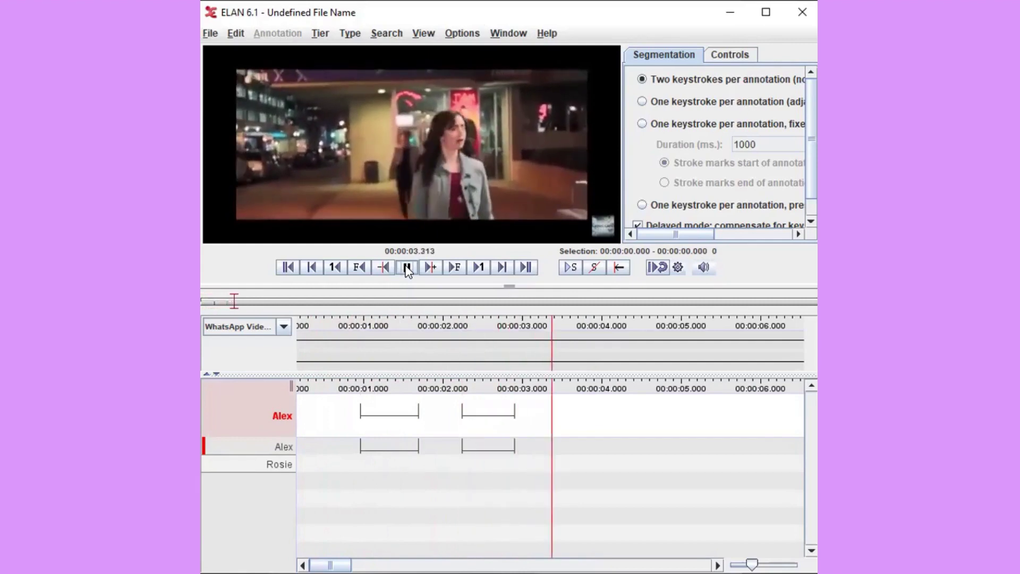
pyautogui.hotkey('ctrl', 'space')
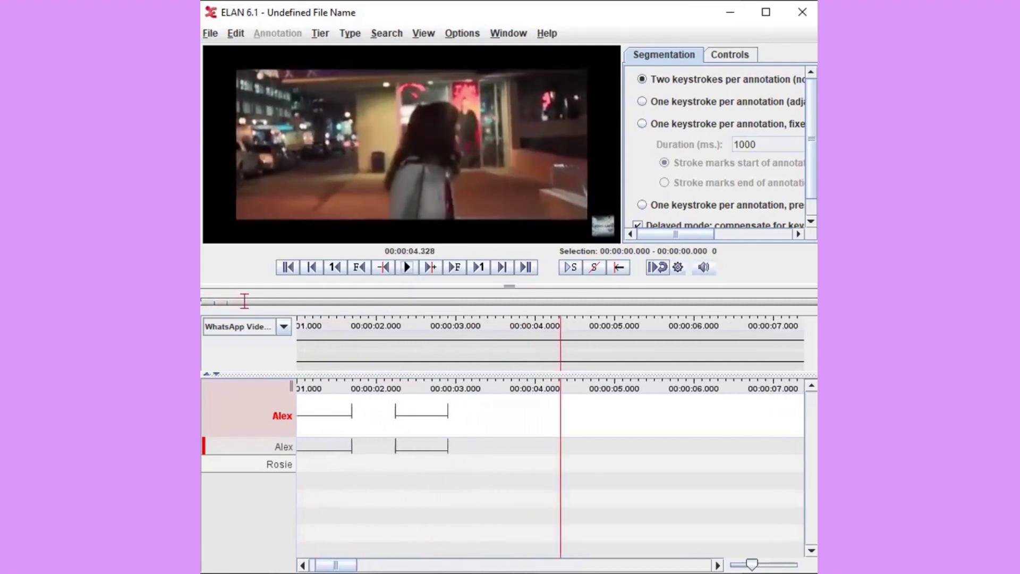
pyautogui.hscroll(-3, 531, 414)
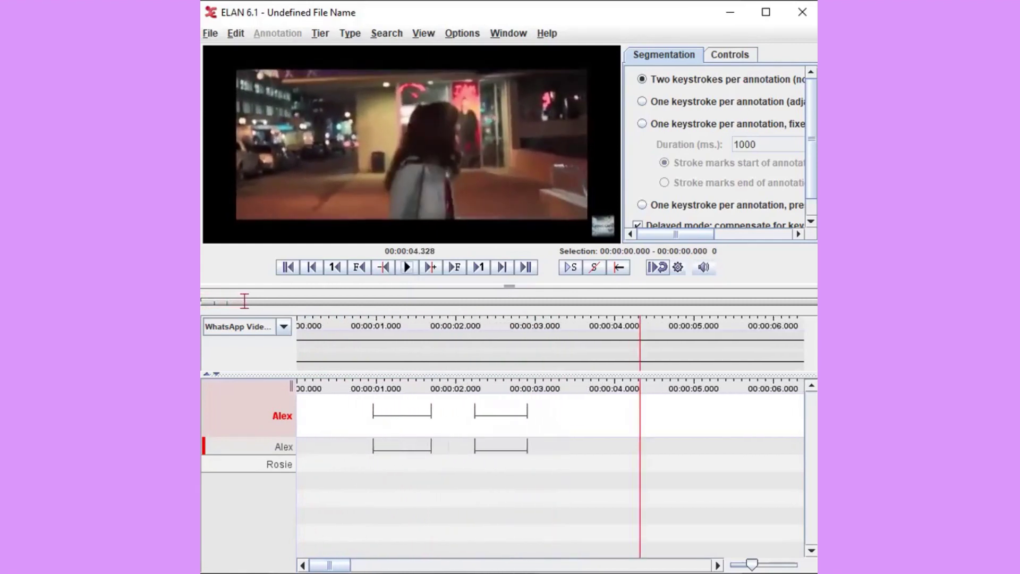
# - Move the first speaker's first segment earlier so that it starts at about 0.42 s
pyautogui.click(336, 413)
pyautogui.click(319, 413)
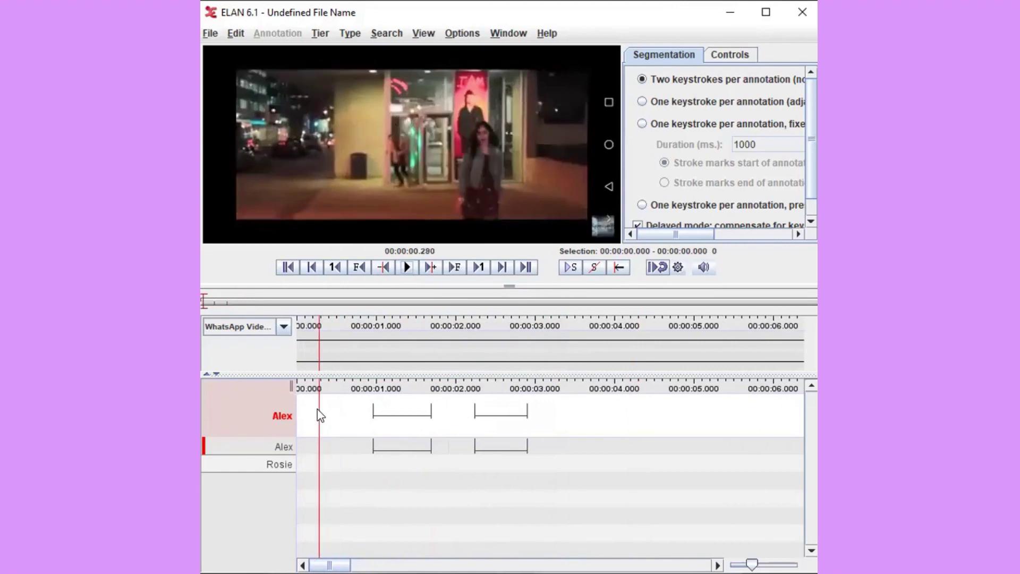
pyautogui.click(406, 267)
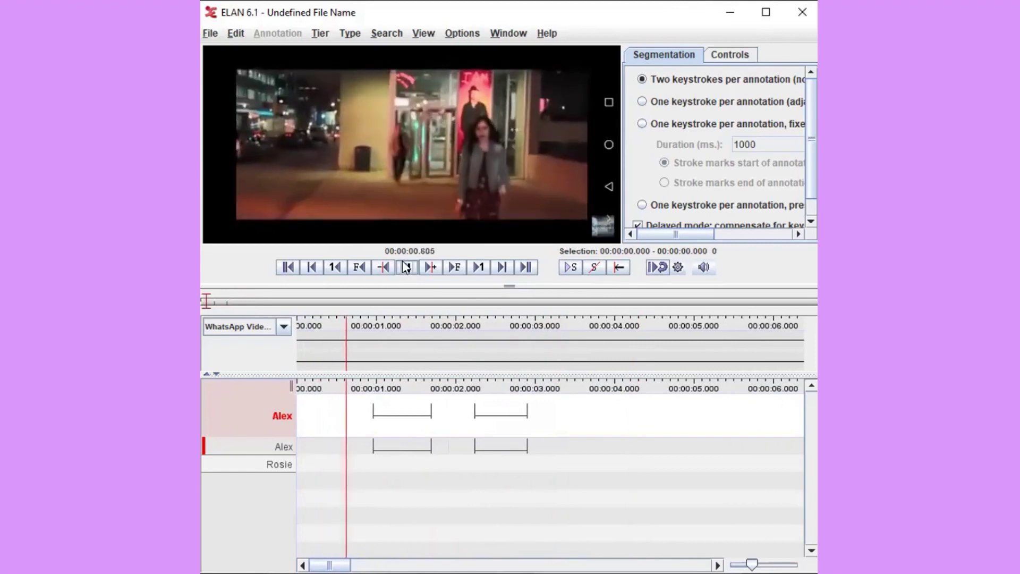
pyautogui.click(396, 416)
pyautogui.moveTo(394, 413); pyautogui.dragTo(340, 412)
# - Play the opening and shorten the first segment so that it ends at 1.030 s
pyautogui.click(305, 421)
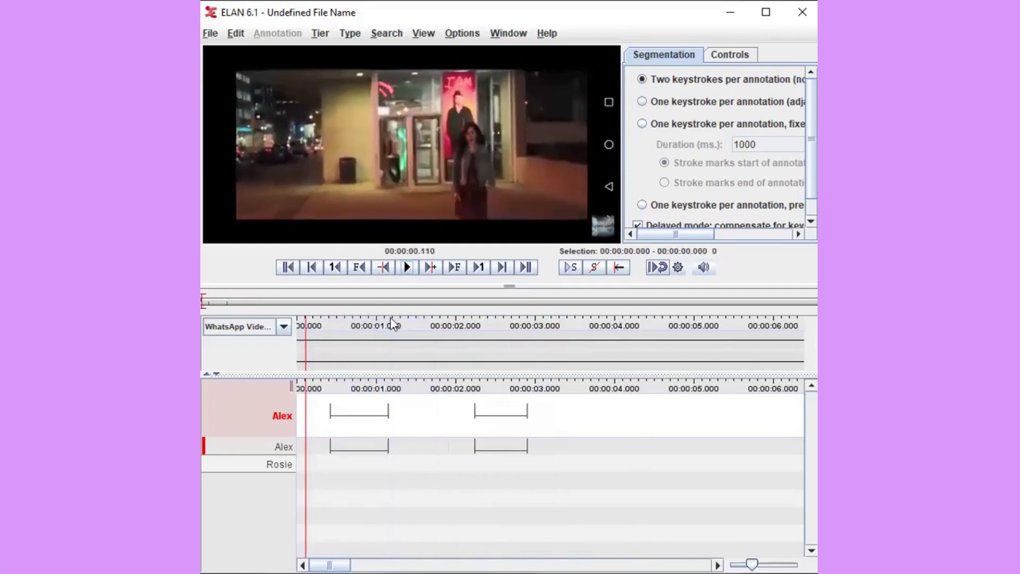
pyautogui.click(405, 266)
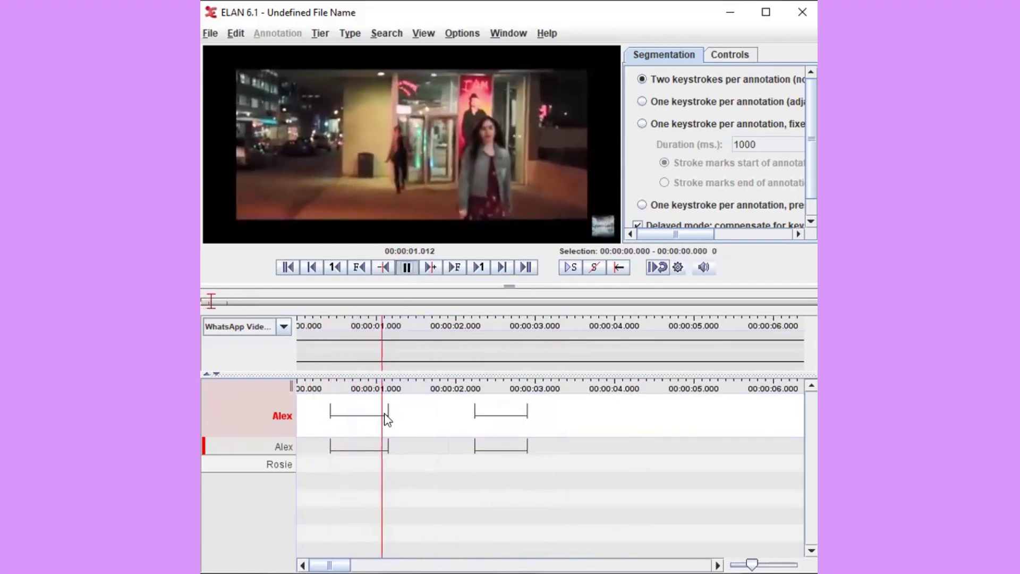
pyautogui.moveTo(387, 420); pyautogui.dragTo(379, 410)
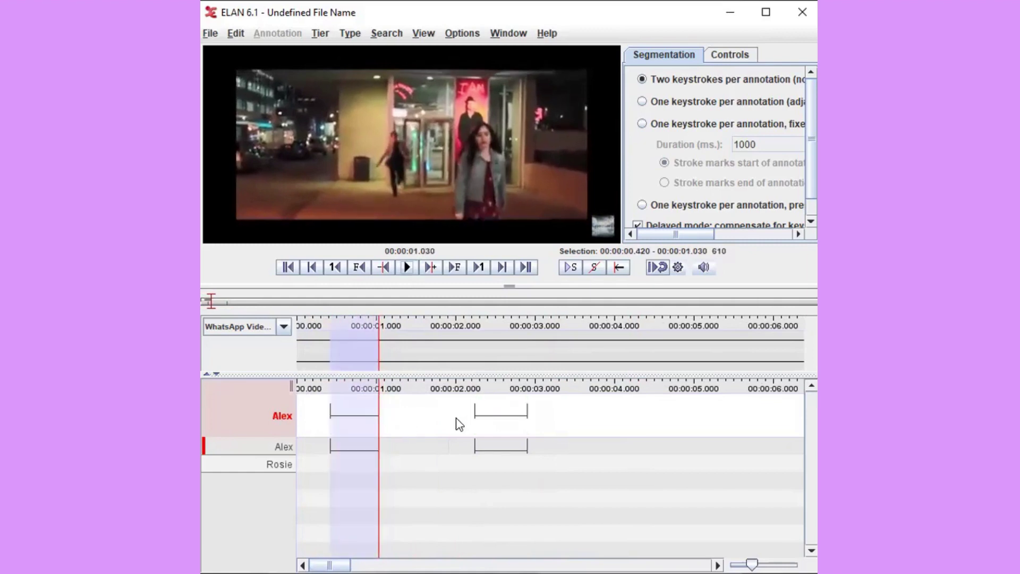
# - Play up to the first speaker's second segment and extend its start back to about 1.94 s
pyautogui.click(428, 412)
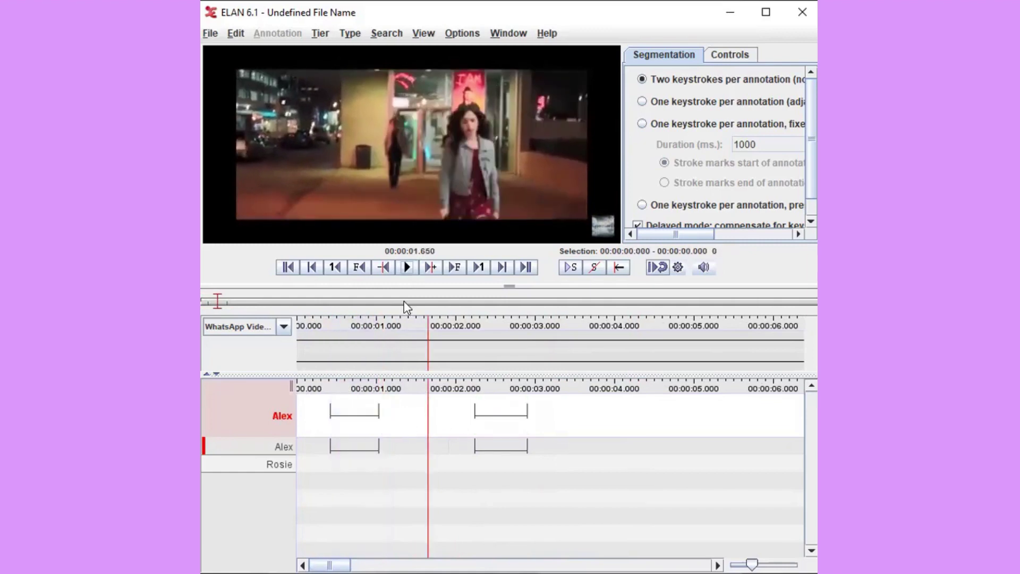
pyautogui.click(407, 268)
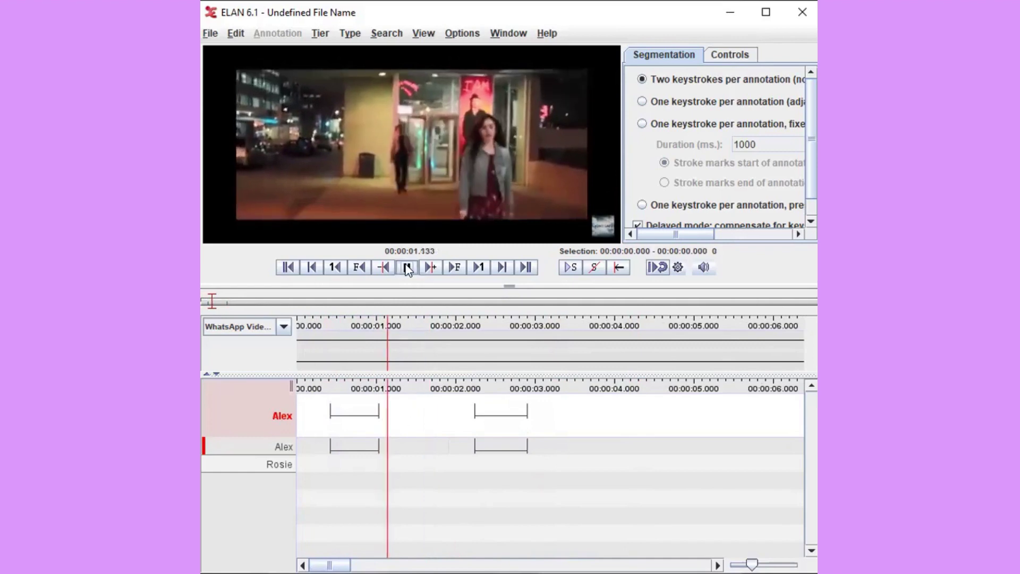
pyautogui.click(407, 267)
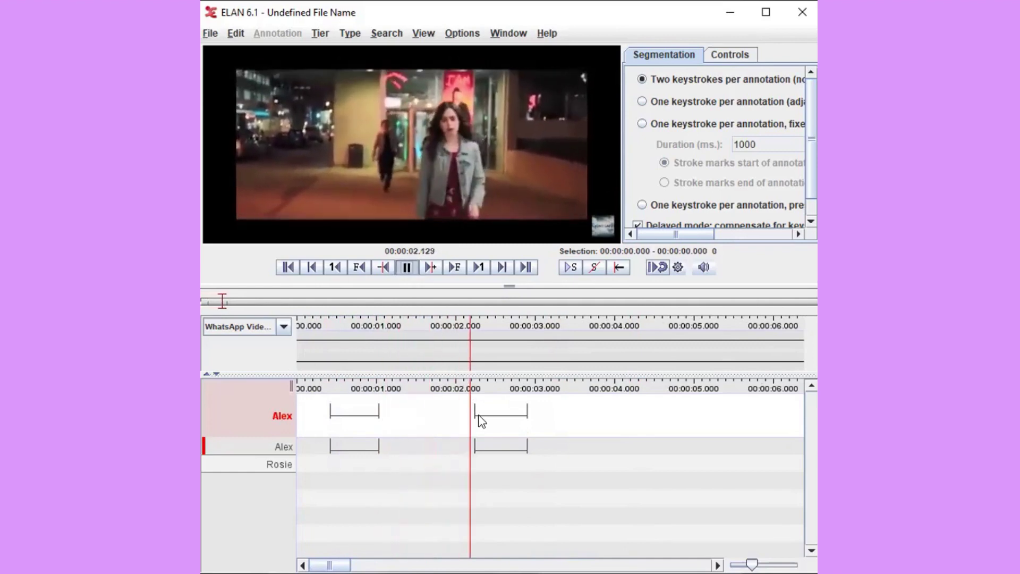
pyautogui.click(473, 416)
pyautogui.click(474, 410)
pyautogui.moveTo(474, 410); pyautogui.dragTo(451, 410)
# - Replay the second segment and shorten its end to about 2.77 s
pyautogui.click(410, 413)
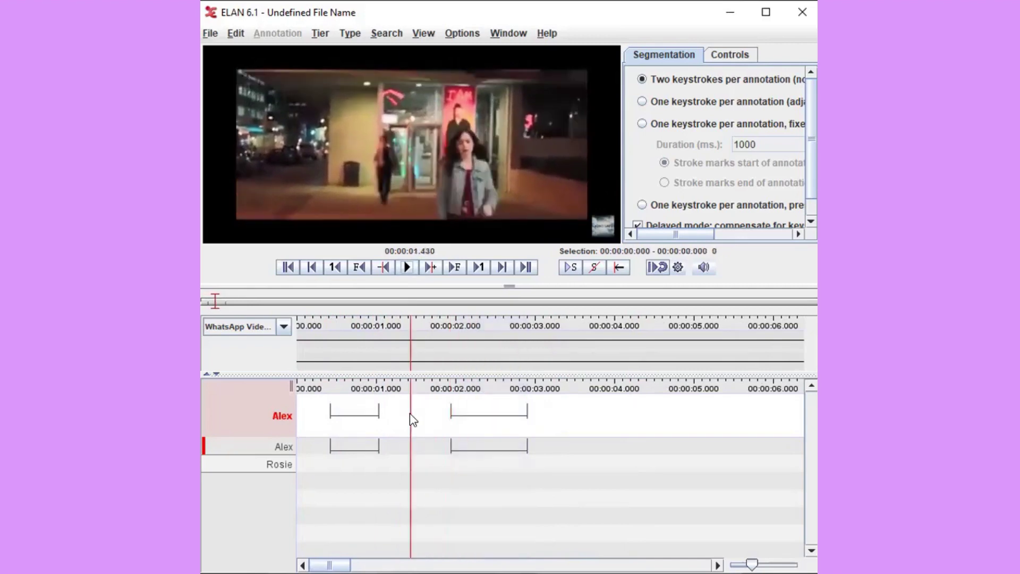
pyautogui.click(408, 264)
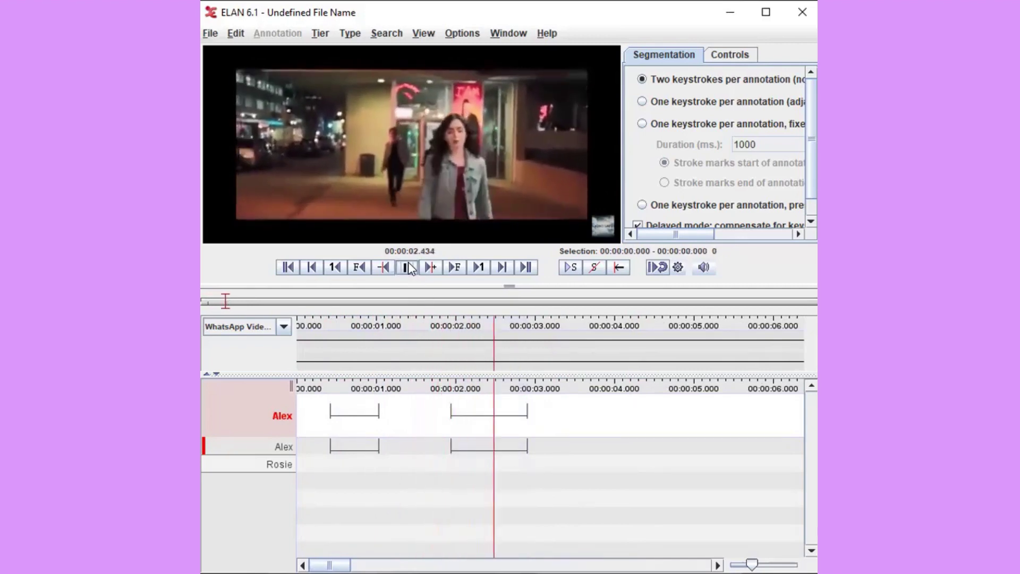
pyautogui.click(408, 264)
pyautogui.moveTo(527, 412); pyautogui.dragTo(516, 415)
pyautogui.click(566, 440)
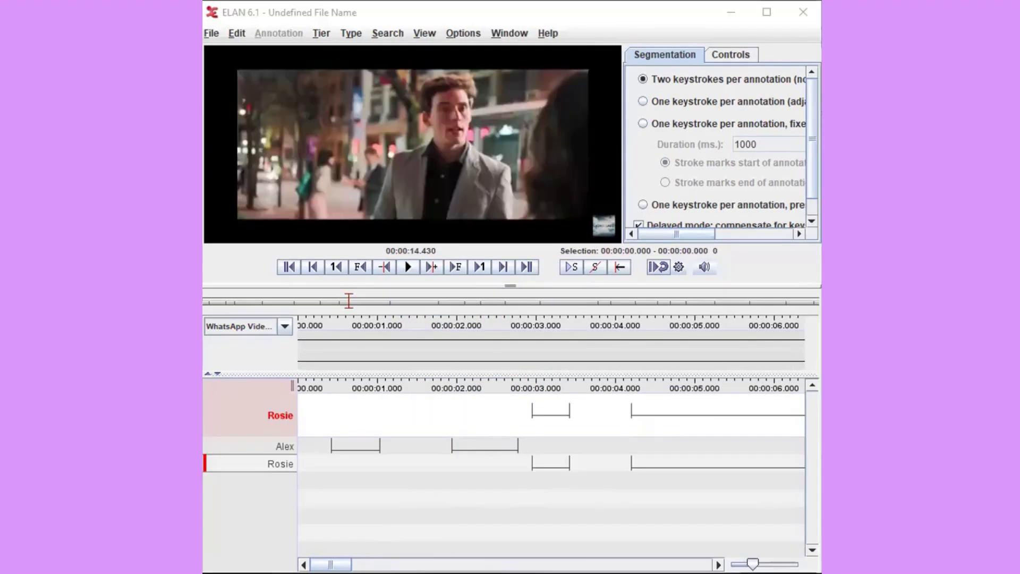
# - Look over the finished segments of both speakers and switch the transcription to Transcription Mode
pyautogui.hscroll(15, 551, 468)
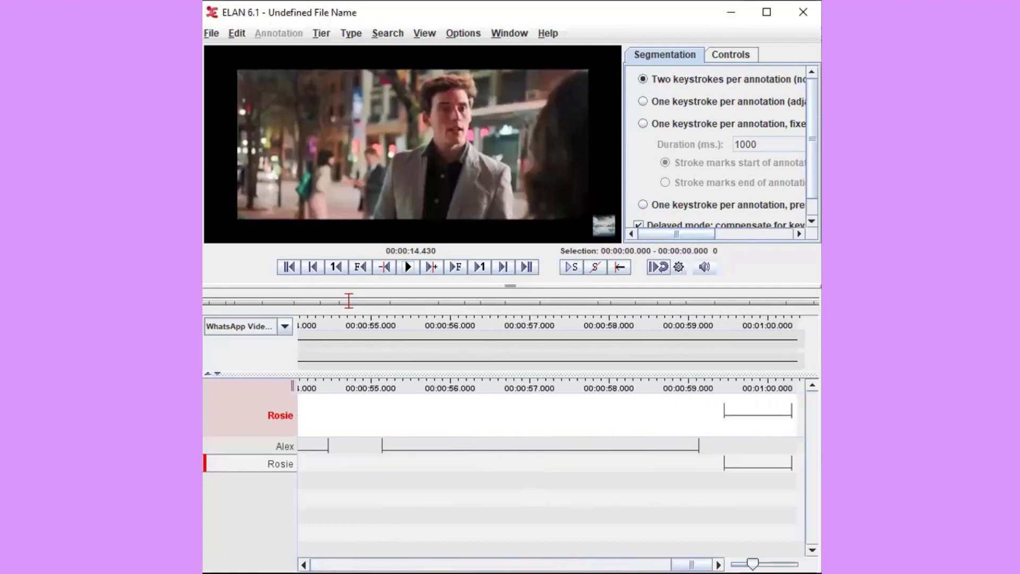
pyautogui.hscroll(-15, 474, 526)
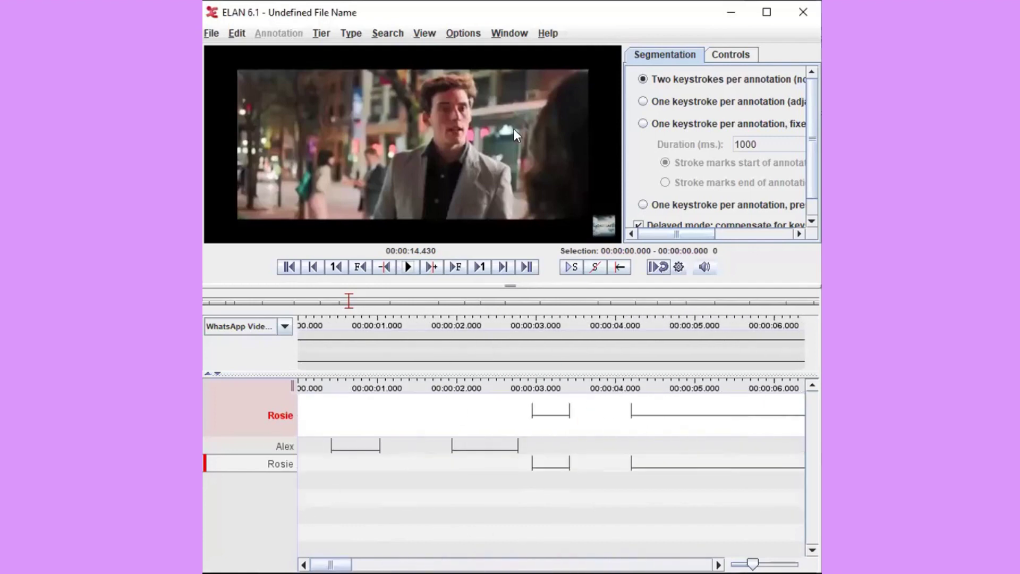
pyautogui.hotkey('alt', 'o')
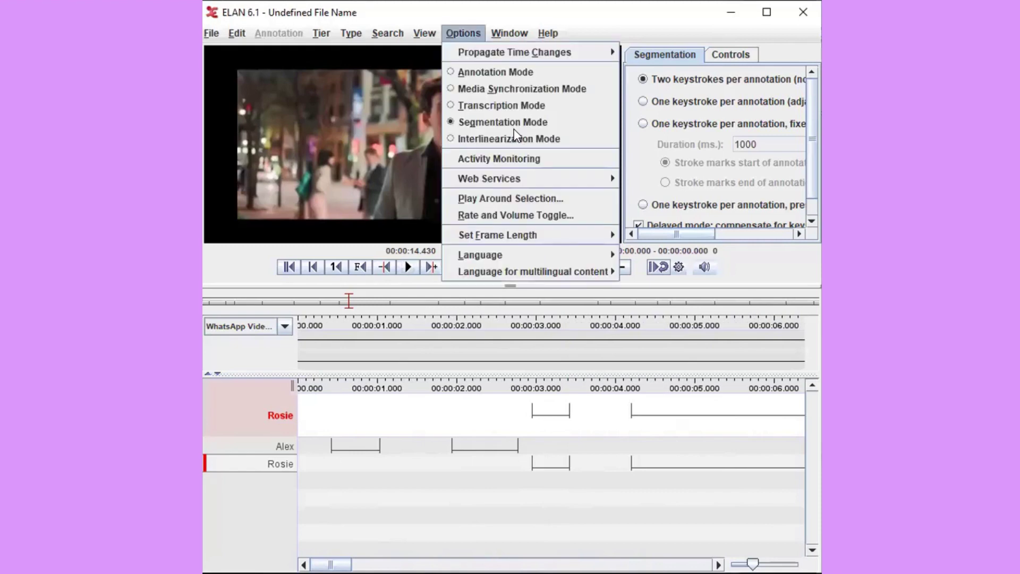
pyautogui.click(485, 106)
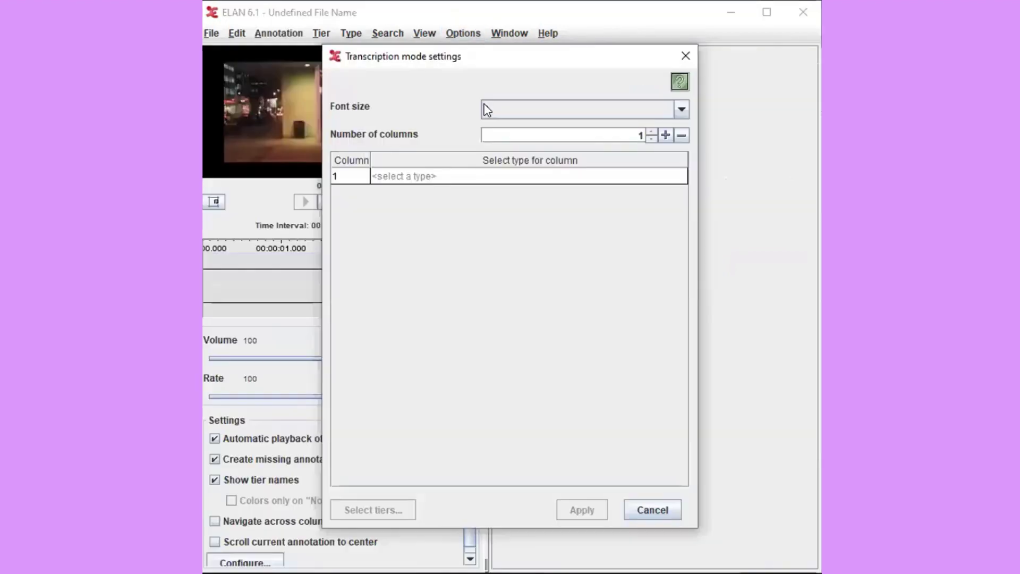
# - Set the number of transcription columns to 2 and assign the Talk type to column 1
pyautogui.click(635, 176)
pyautogui.click(650, 132)
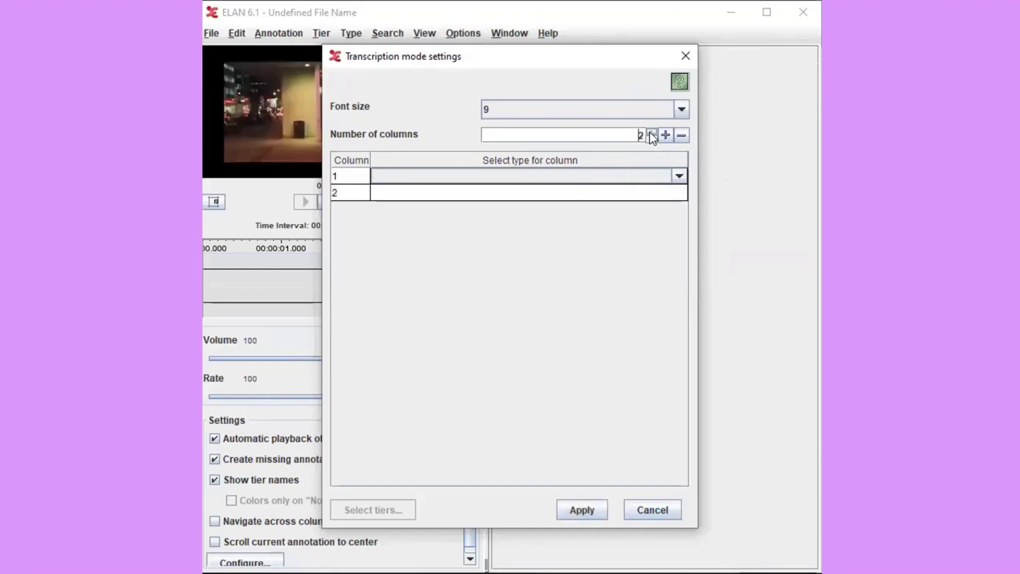
pyautogui.click(675, 174)
pyautogui.click(660, 191)
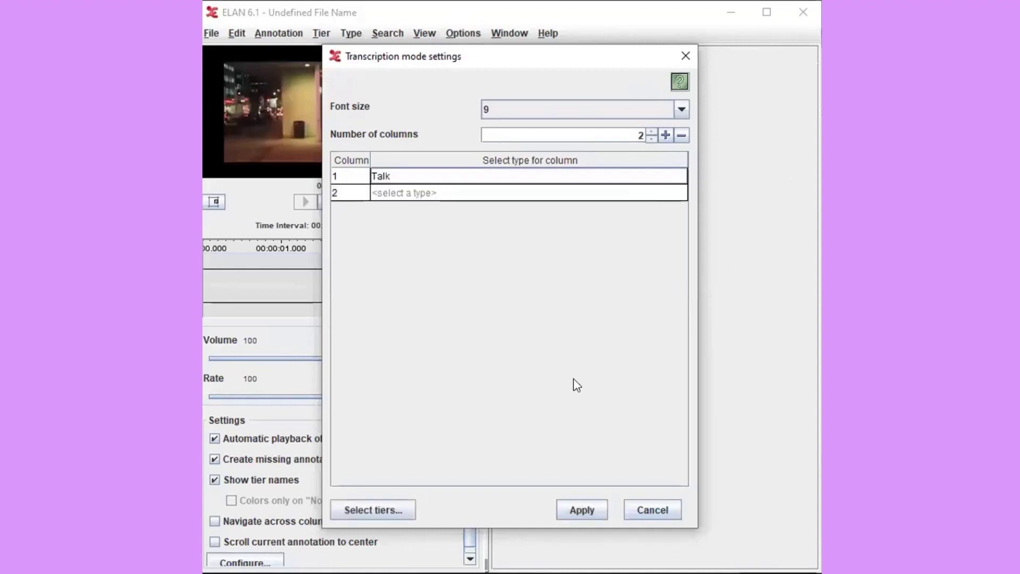
# - Keep both speaker tiers shown and apply the transcription mode settings
pyautogui.click(393, 511)
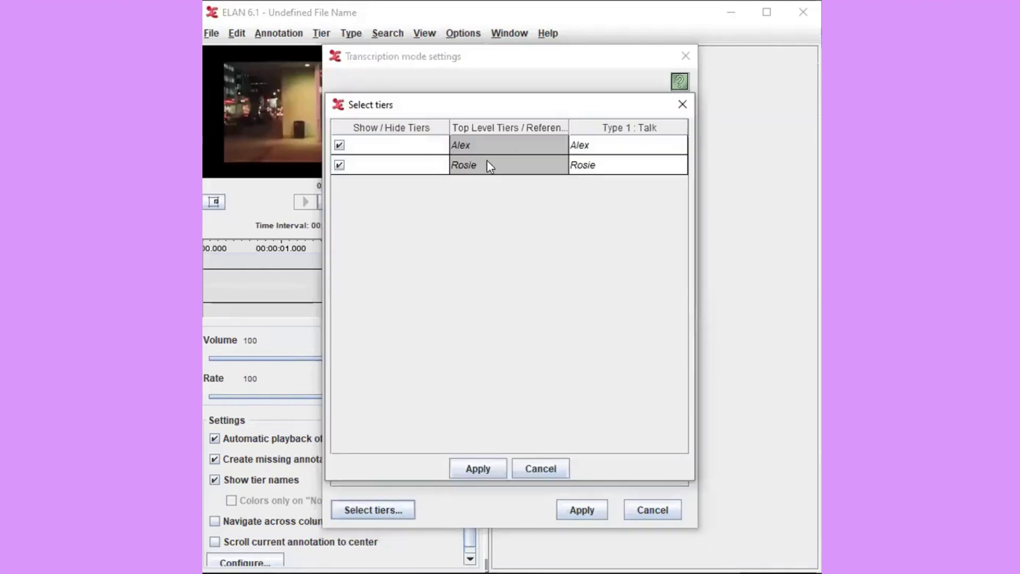
pyautogui.click(490, 464)
pyautogui.click(596, 513)
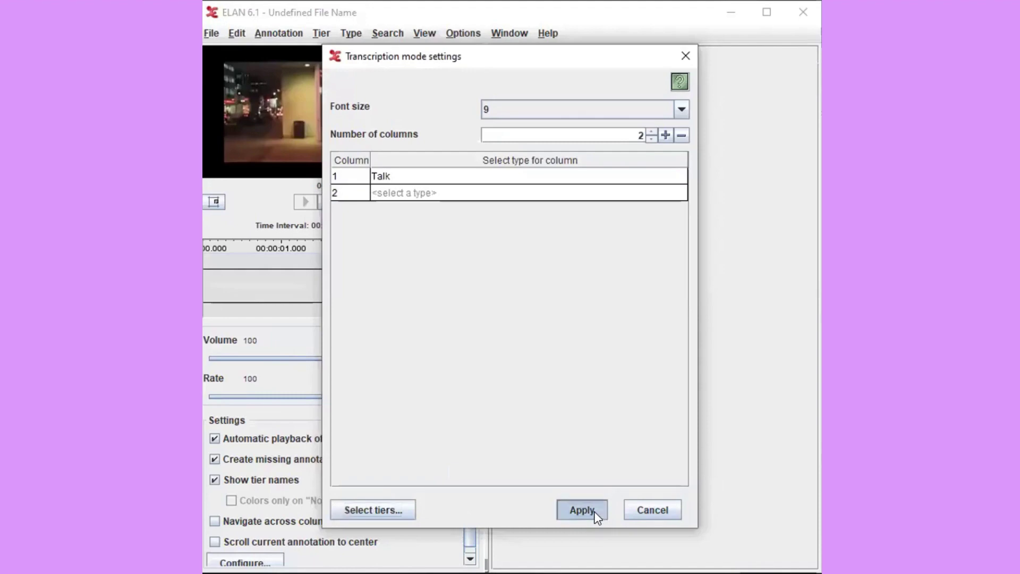
# - Transcribe row 1 as the addressed character's name and row 2 as that name followed by ", where are you going?"
pyautogui.moveTo(813, 224)
pyautogui.mouseDown()
pyautogui.moveTo(804, 496)
pyautogui.moveTo(817, 218)
pyautogui.mouseUp()
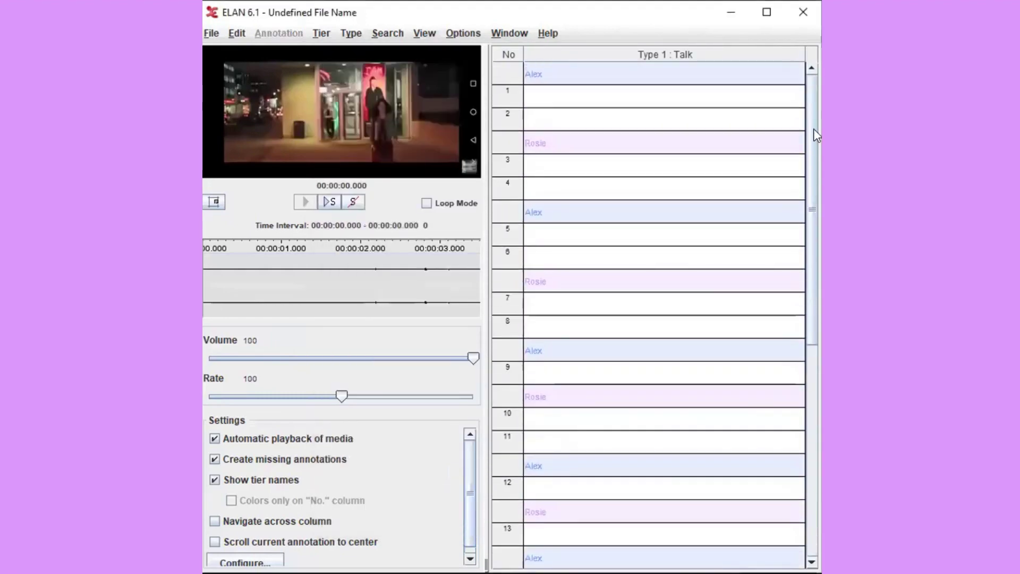
pyautogui.click(563, 114)
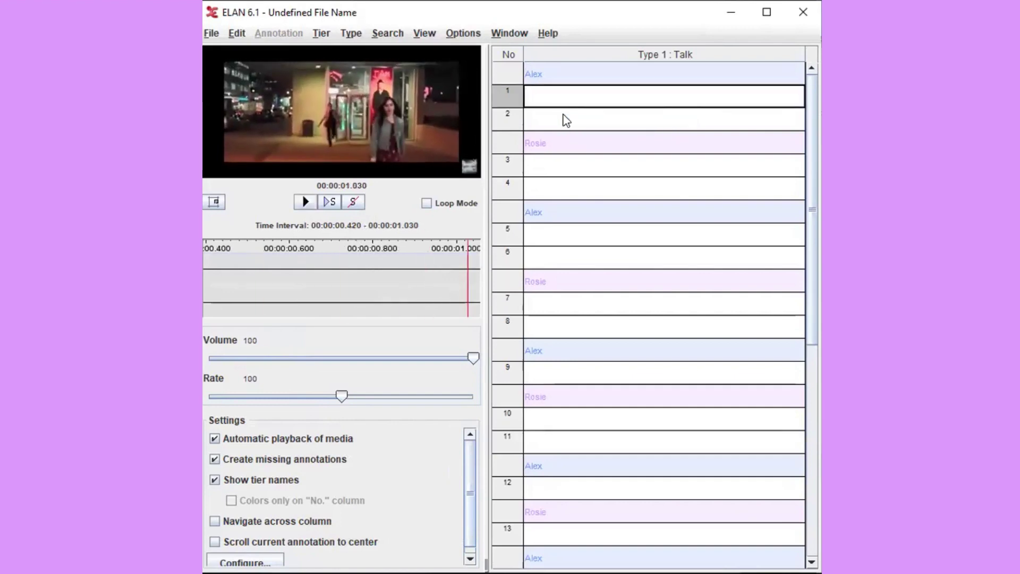
pyautogui.write('Rosie')
pyautogui.press('Return')
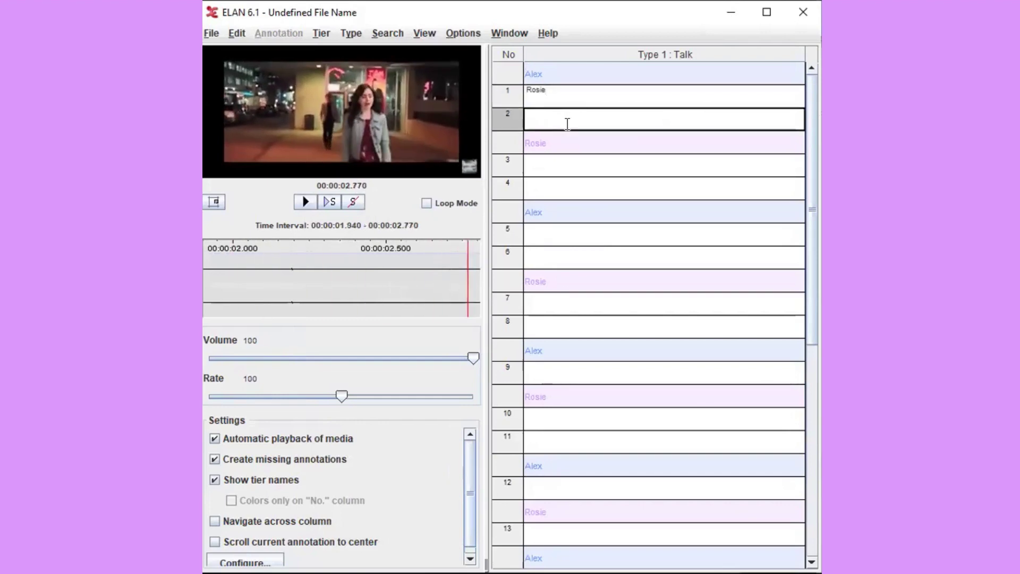
pyautogui.write('Rosie, wh')
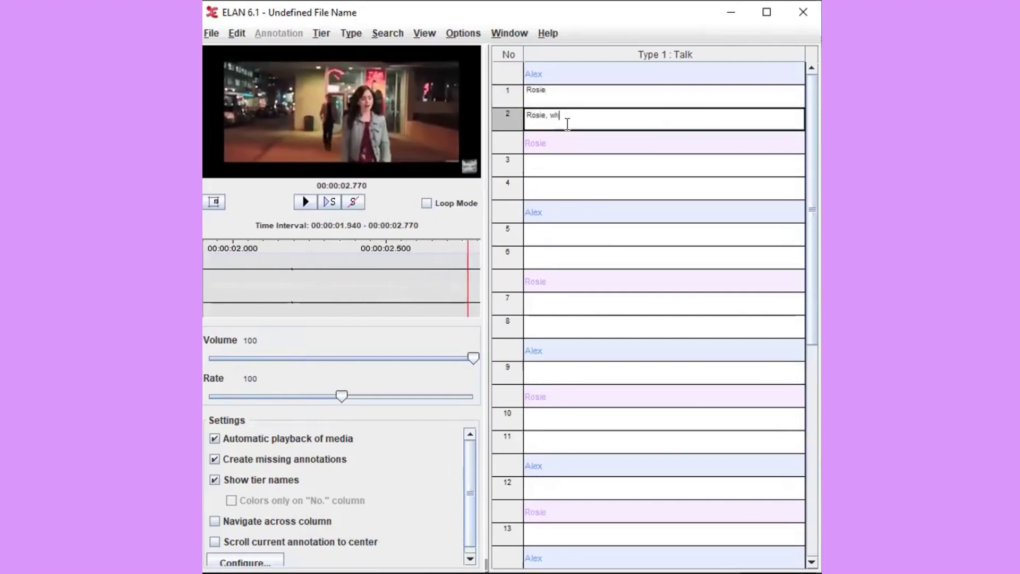
pyautogui.write('ere are you going')
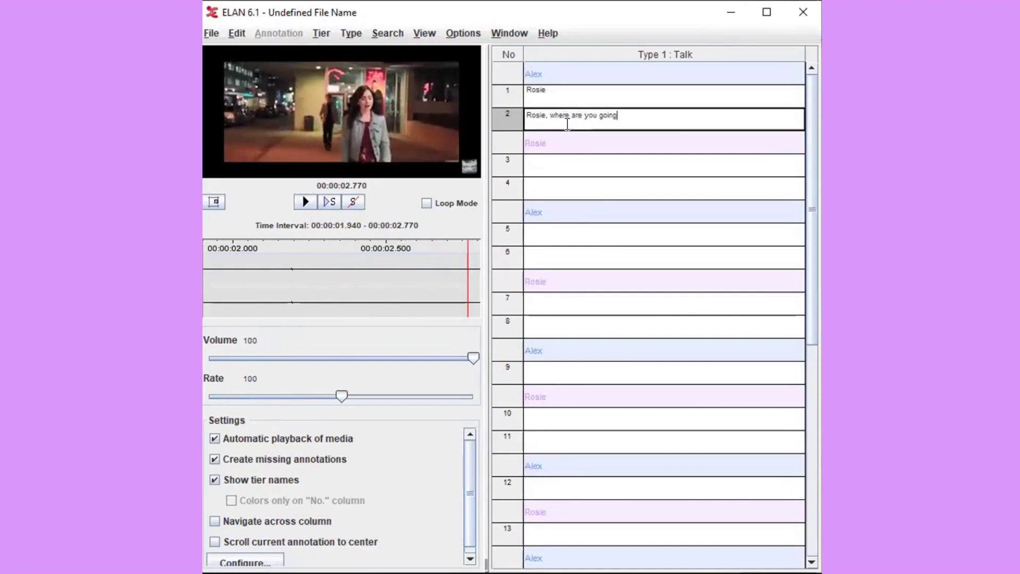
pyautogui.write('?')
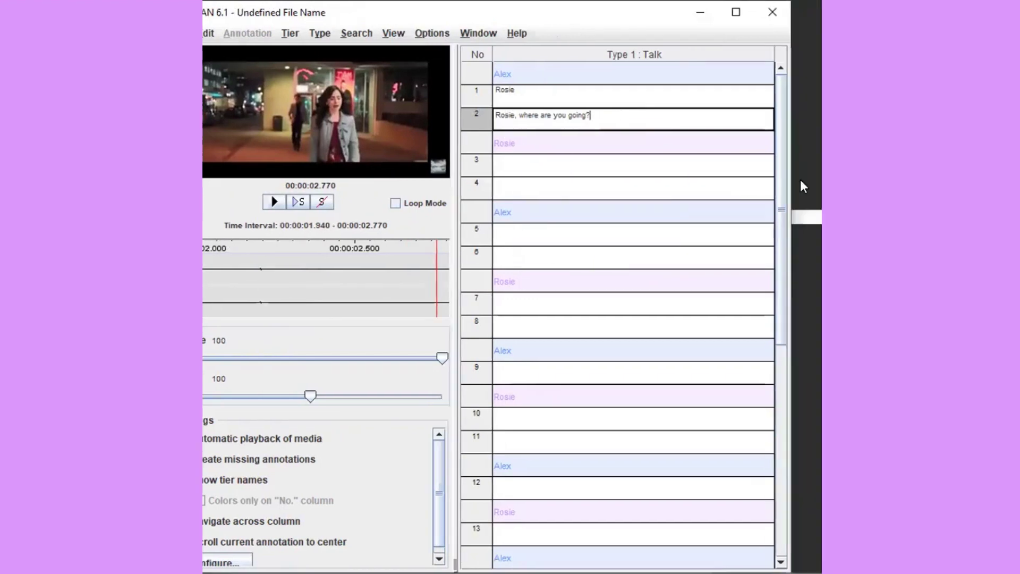
# - Select row 13, "Or maybe you needed someone from your old life to point out the truth", and switch to Segmentation Mode
pyautogui.moveTo(813, 212); pyautogui.dragTo(813, 342)
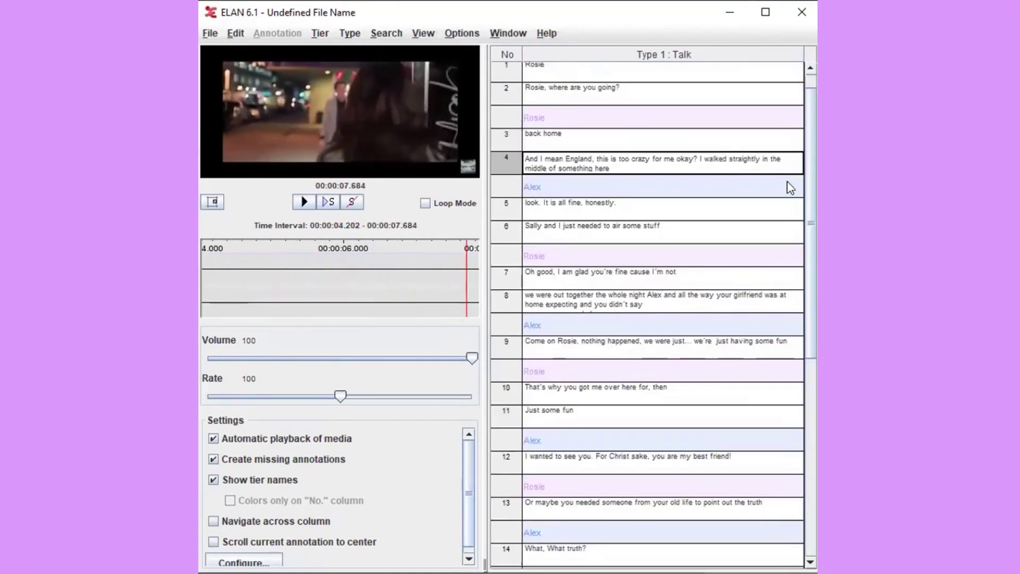
pyautogui.moveTo(812, 199); pyautogui.dragTo(812, 416)
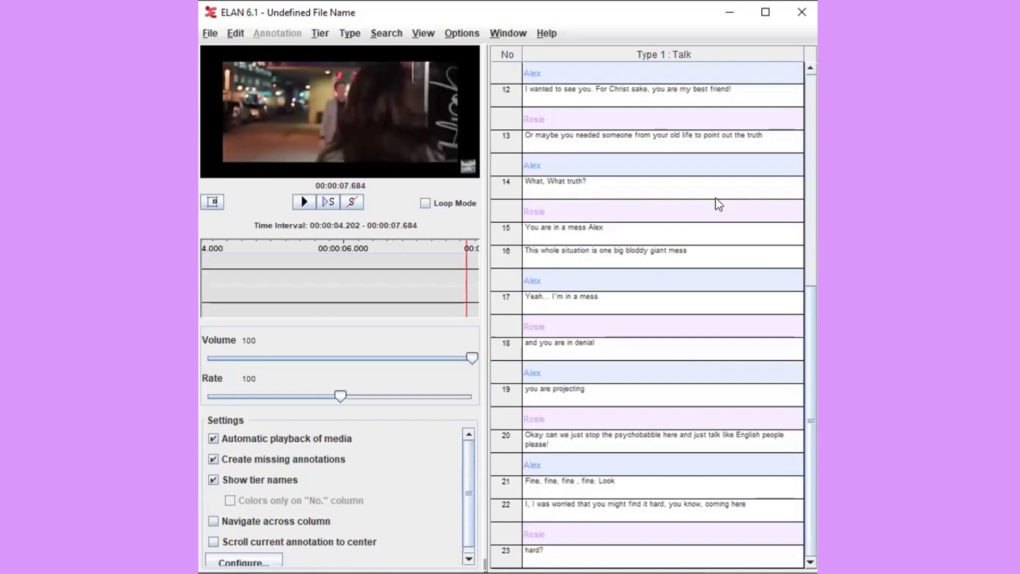
pyautogui.click(688, 137)
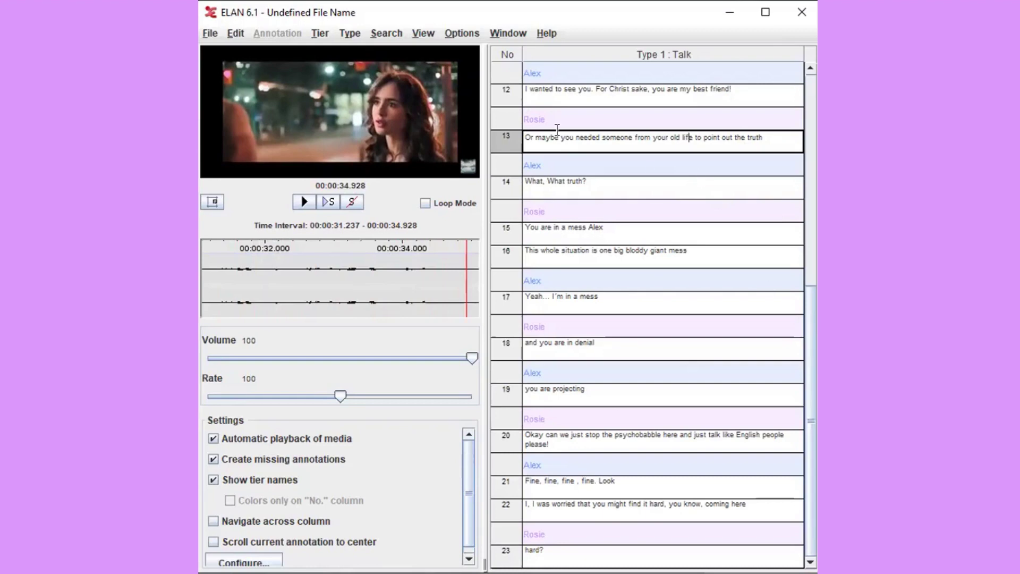
pyautogui.click(461, 33)
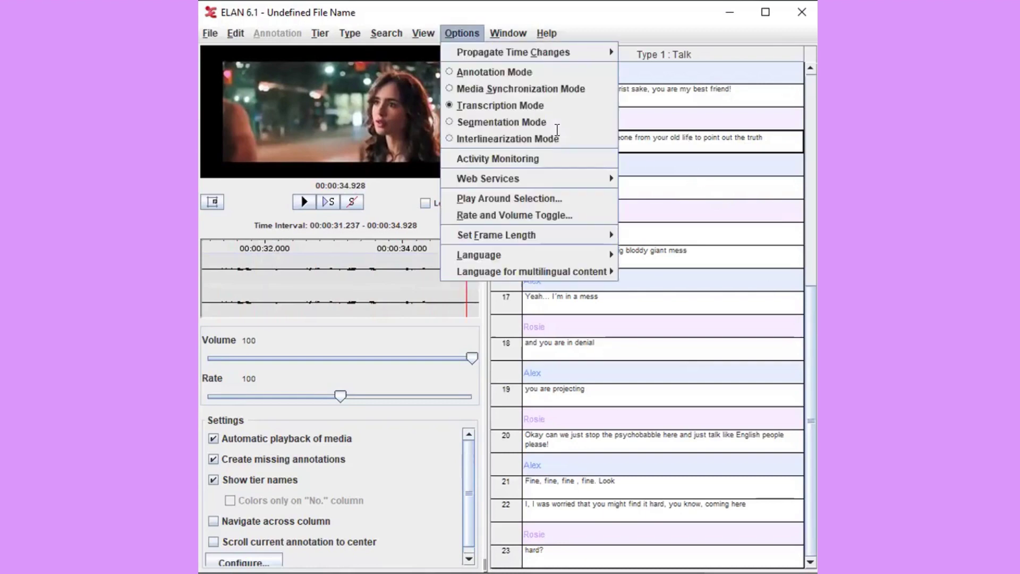
pyautogui.click(468, 119)
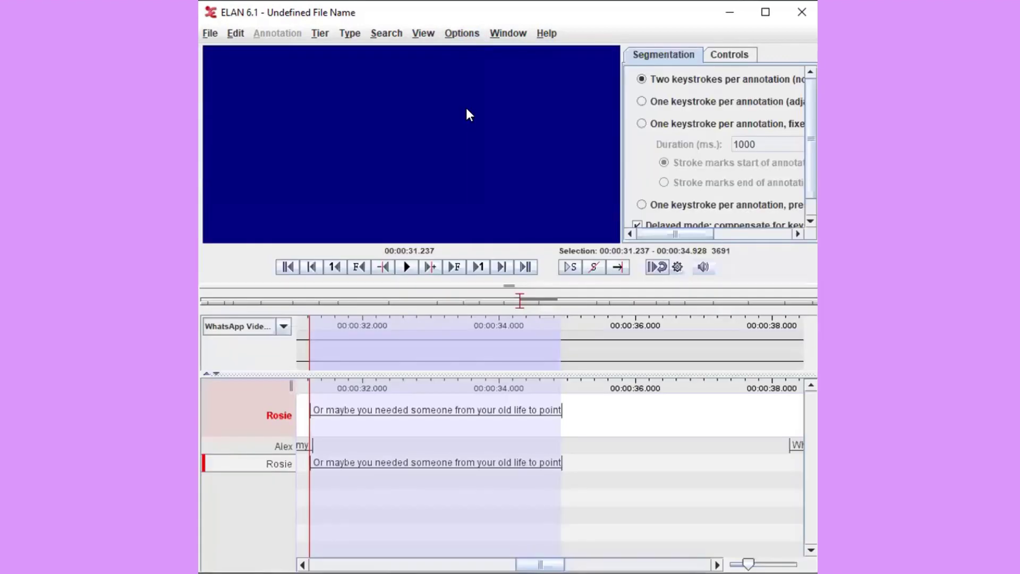
# - Create a controlled vocabulary named "Embodied actions"
pyautogui.click(233, 34)
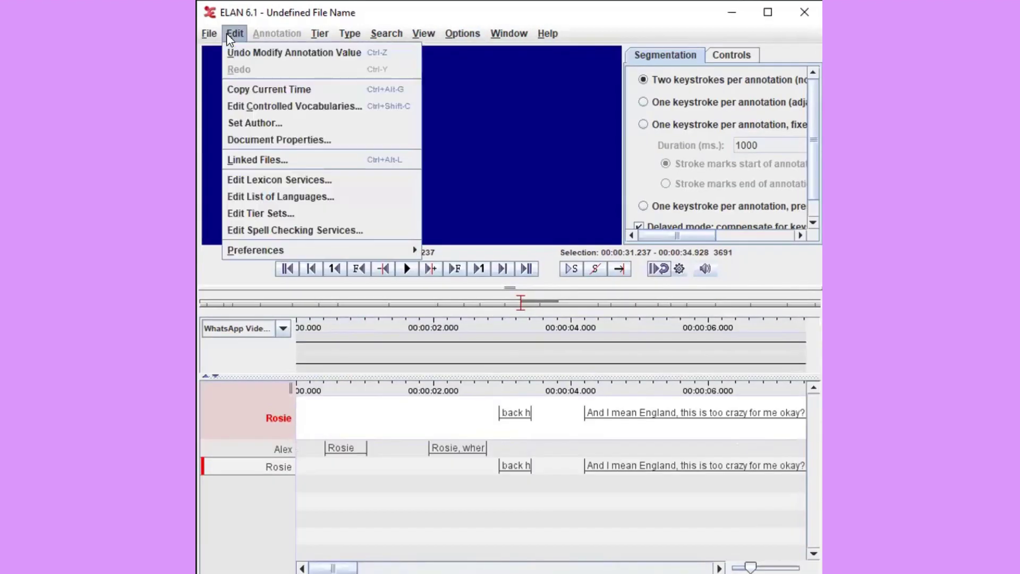
pyautogui.click(283, 106)
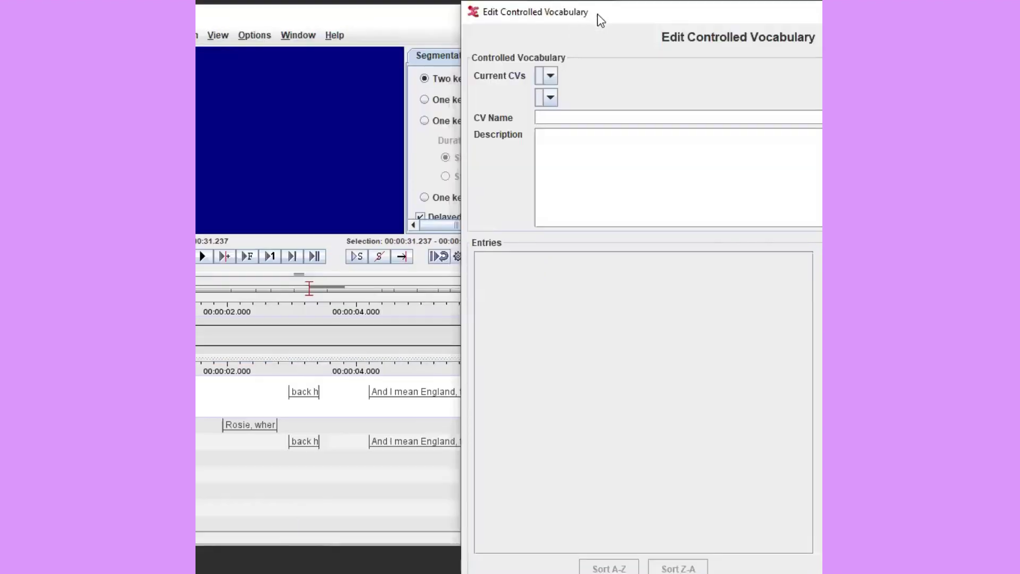
pyautogui.moveTo(588, 17); pyautogui.dragTo(374, 39)
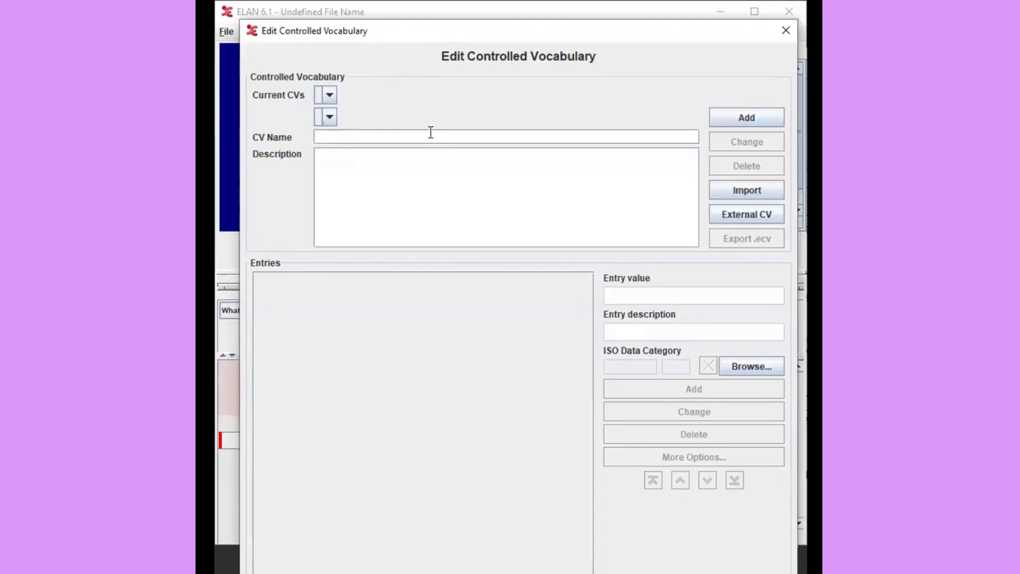
pyautogui.write('Embodied actions')
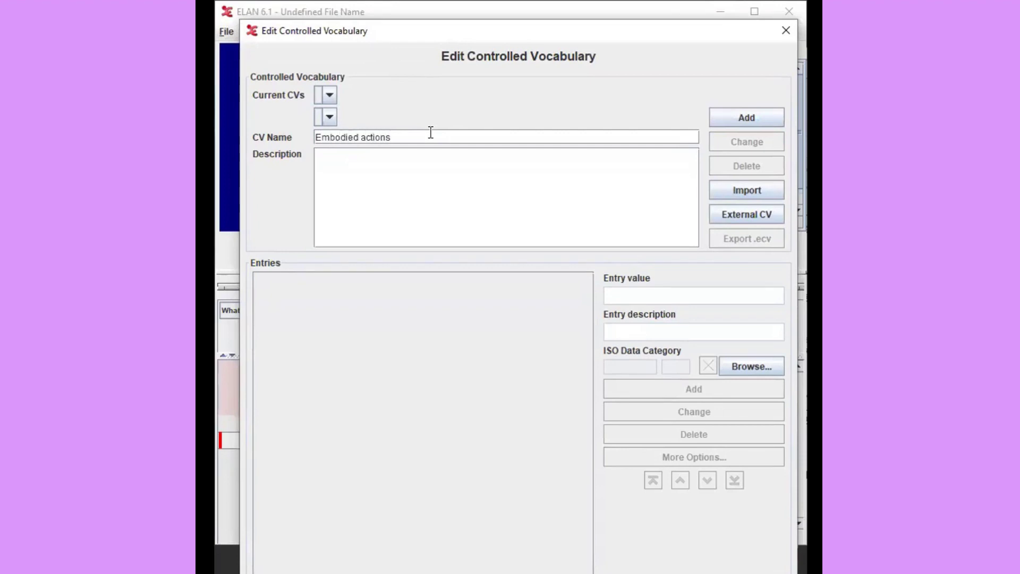
pyautogui.click(771, 113)
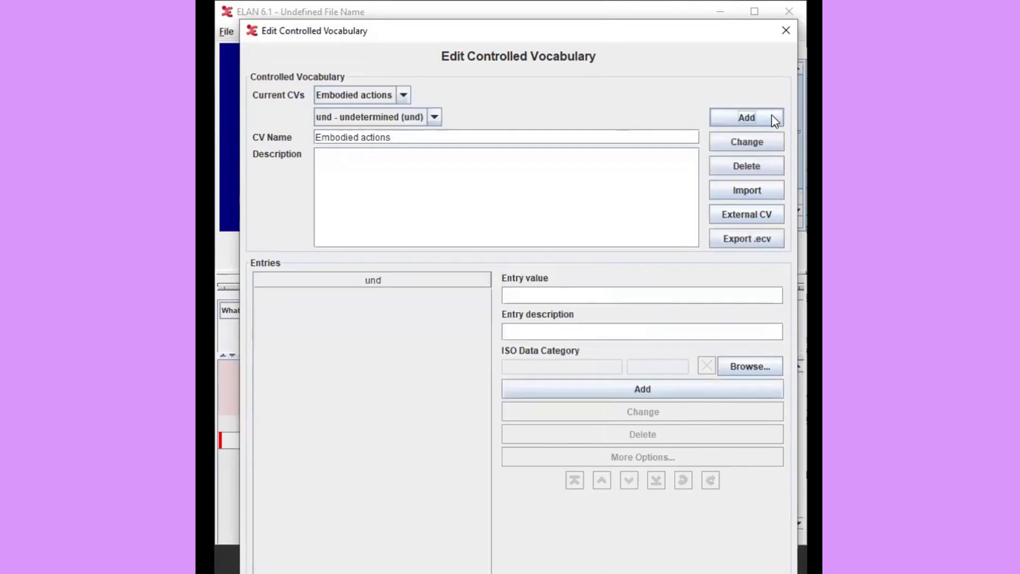
# - Add the entry value "gestures" to the Embodied actions vocabulary and close the vocabulary editor
pyautogui.click(600, 294)
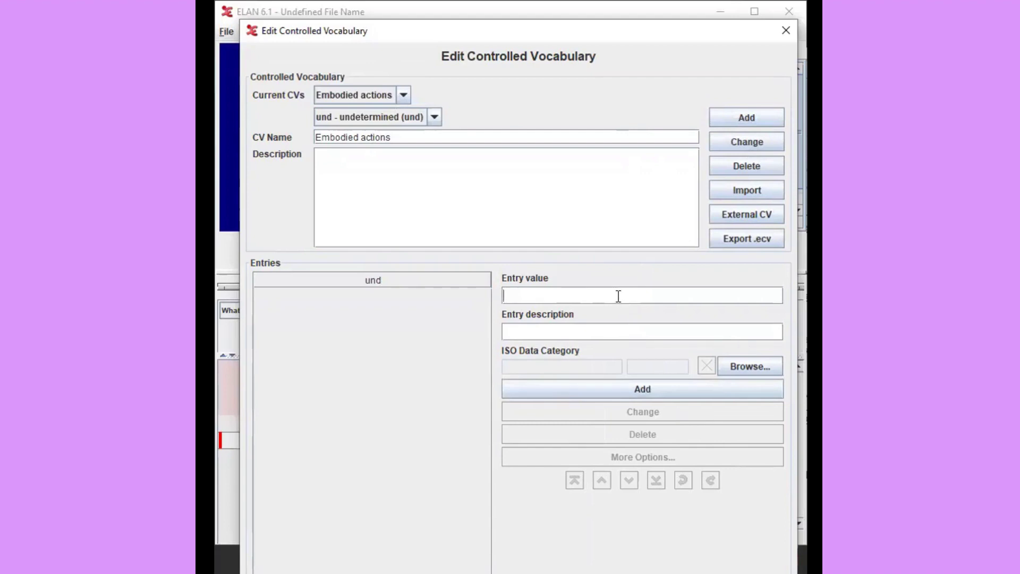
pyautogui.write('gestures')
pyautogui.click(640, 391)
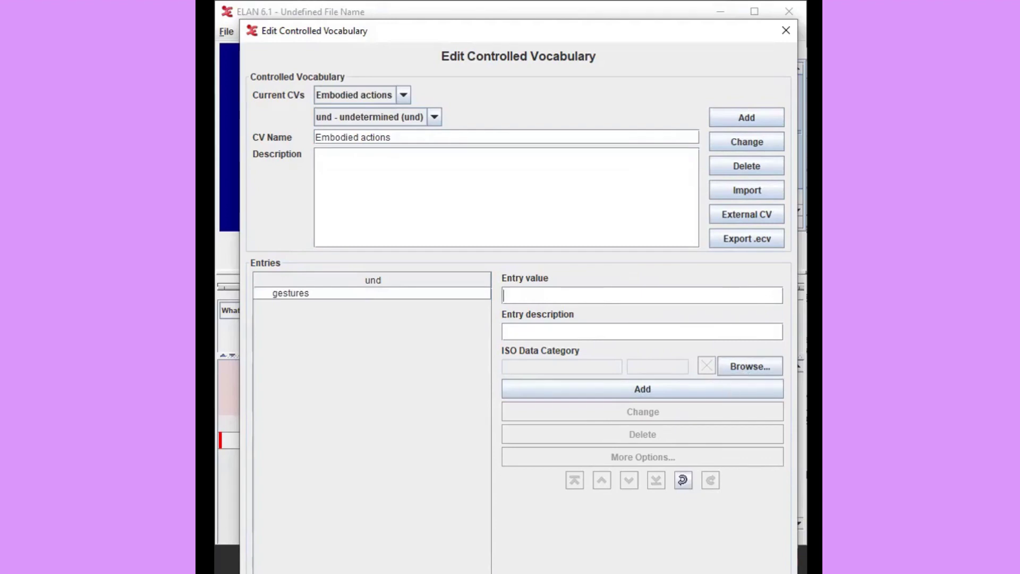
pyautogui.click(781, 31)
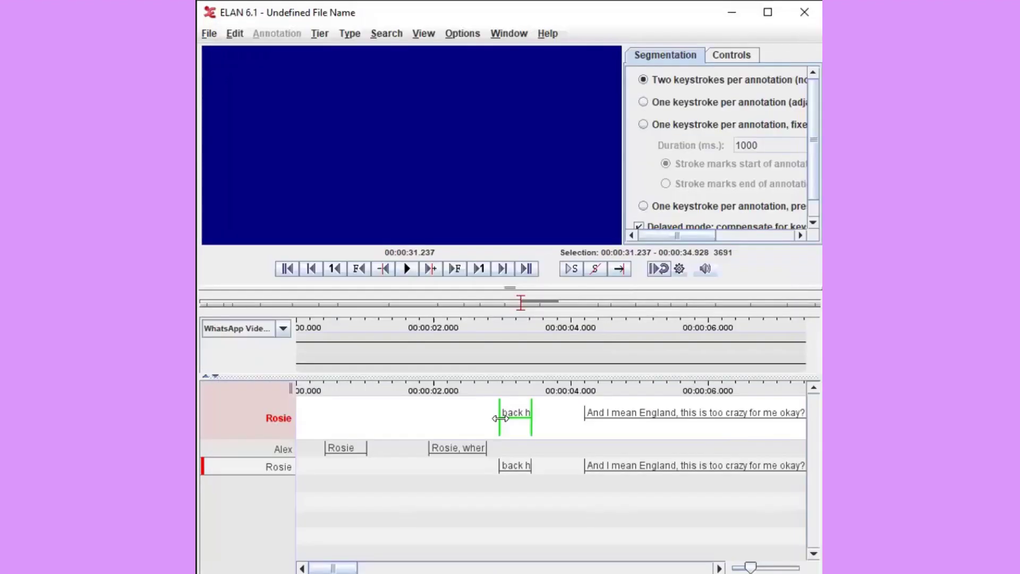
# - Add a tier type named "Embodied actions" that uses the Embodied actions controlled vocabulary
pyautogui.click(343, 31)
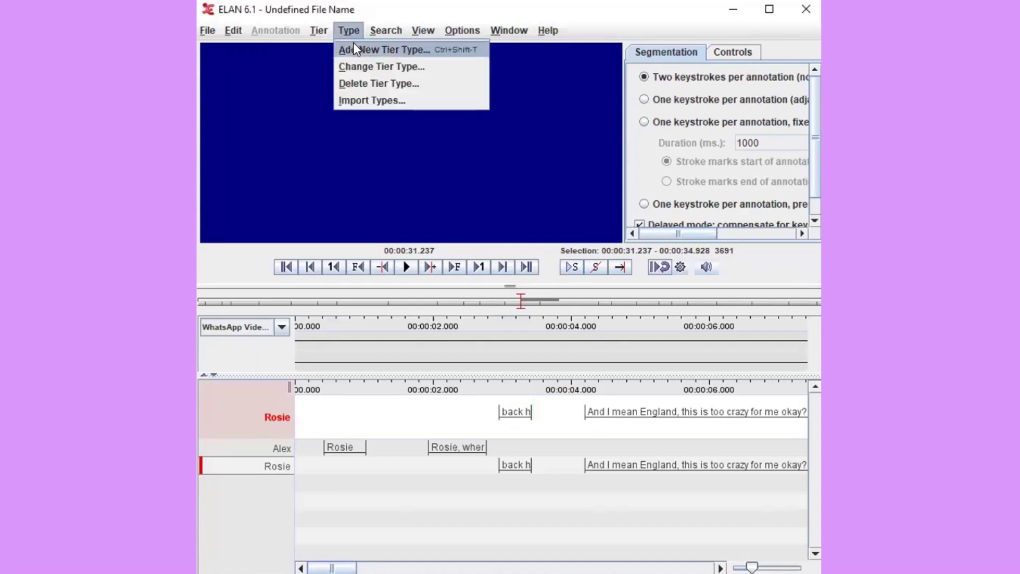
pyautogui.click(354, 49)
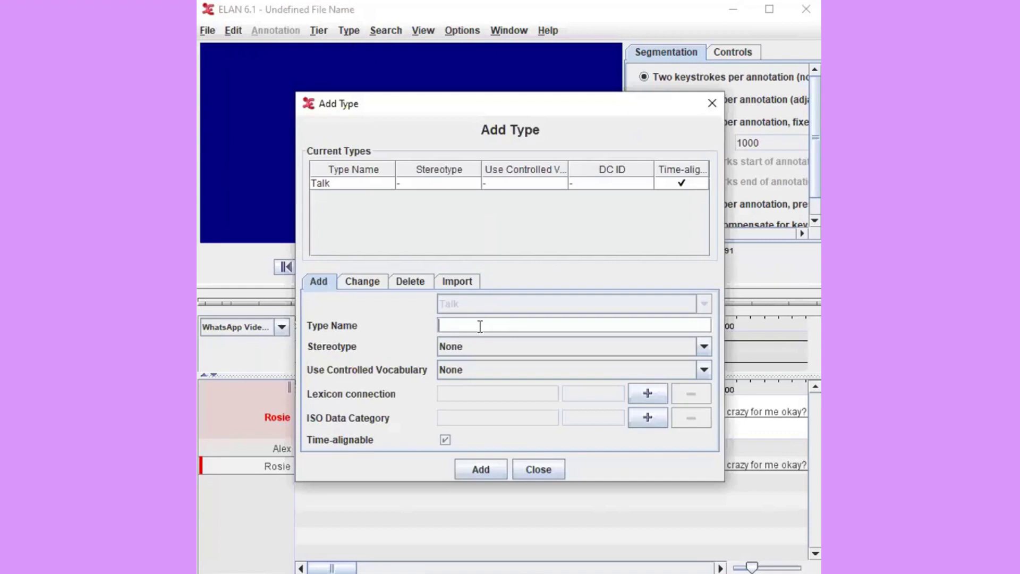
pyautogui.write('Embodied actions')
pyautogui.click(704, 369)
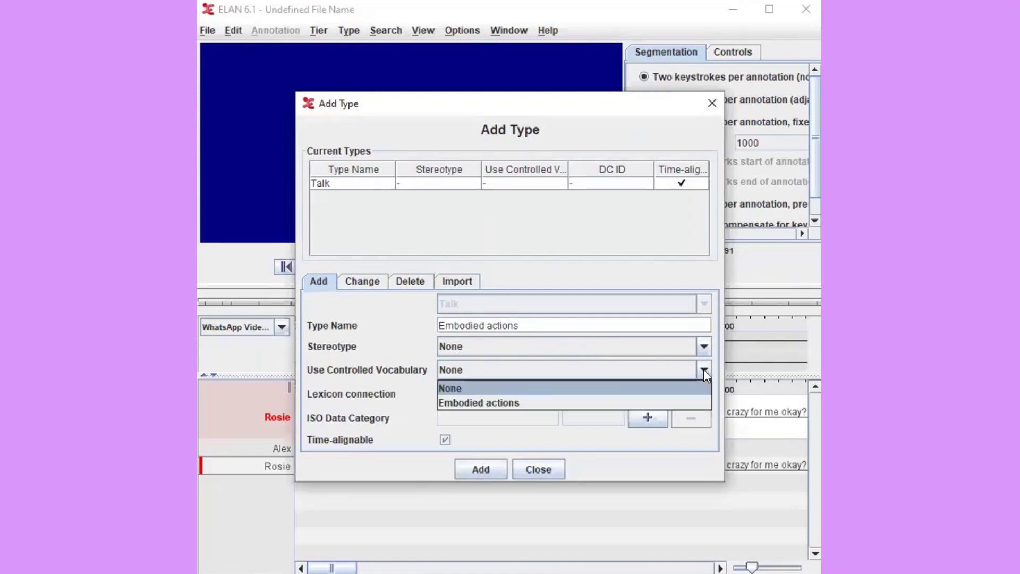
pyautogui.click(459, 402)
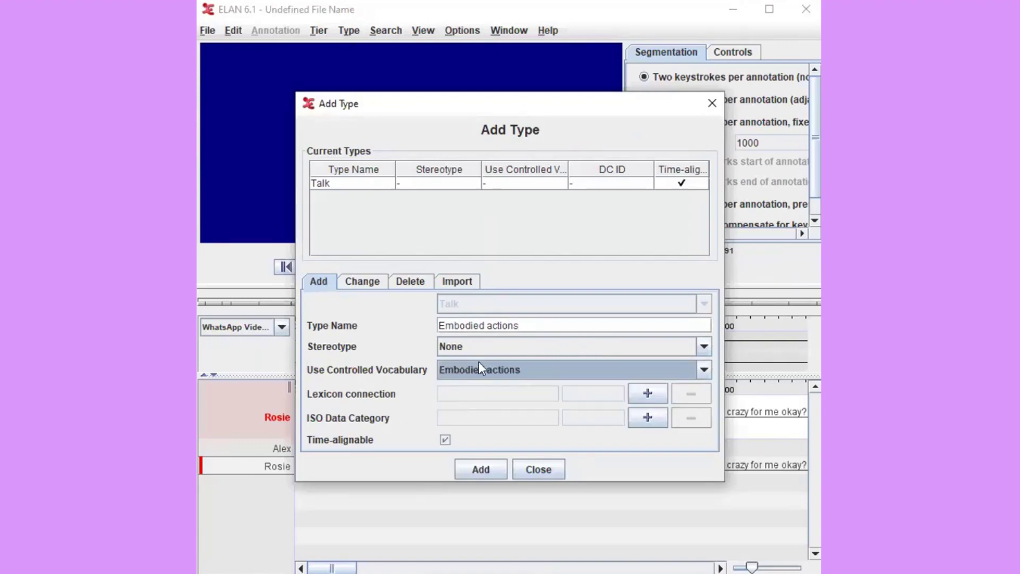
pyautogui.click(488, 471)
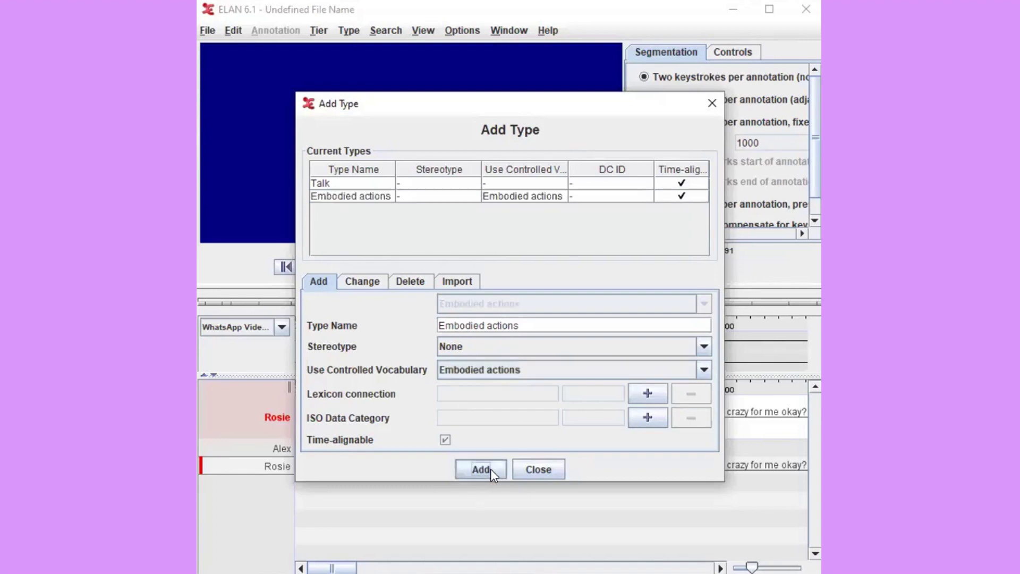
pyautogui.click(529, 471)
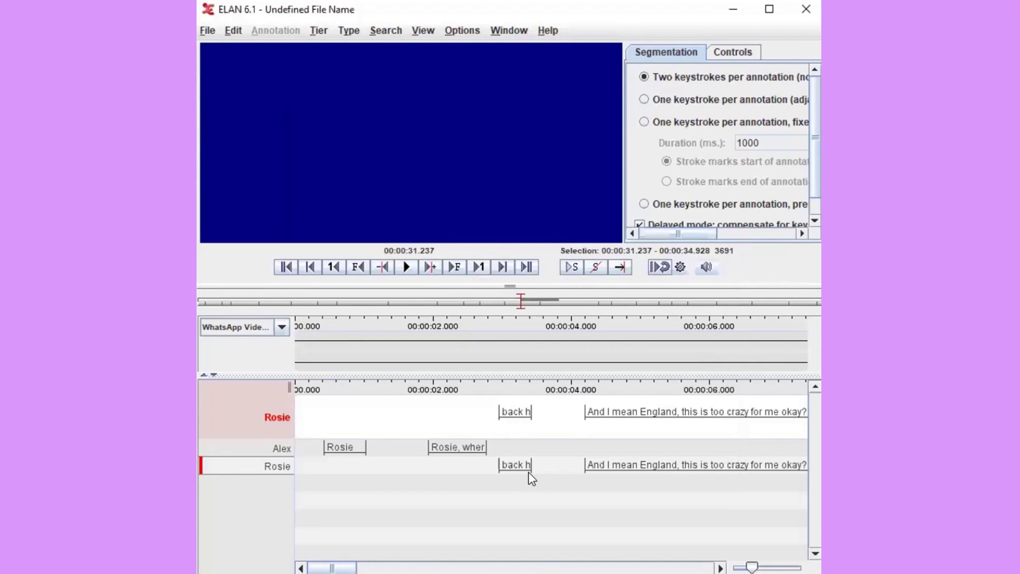
# - Start a new tier named with the first speaker's name plus "_embodied actions", with that speaker as participant and VP as annotator
pyautogui.click(320, 32)
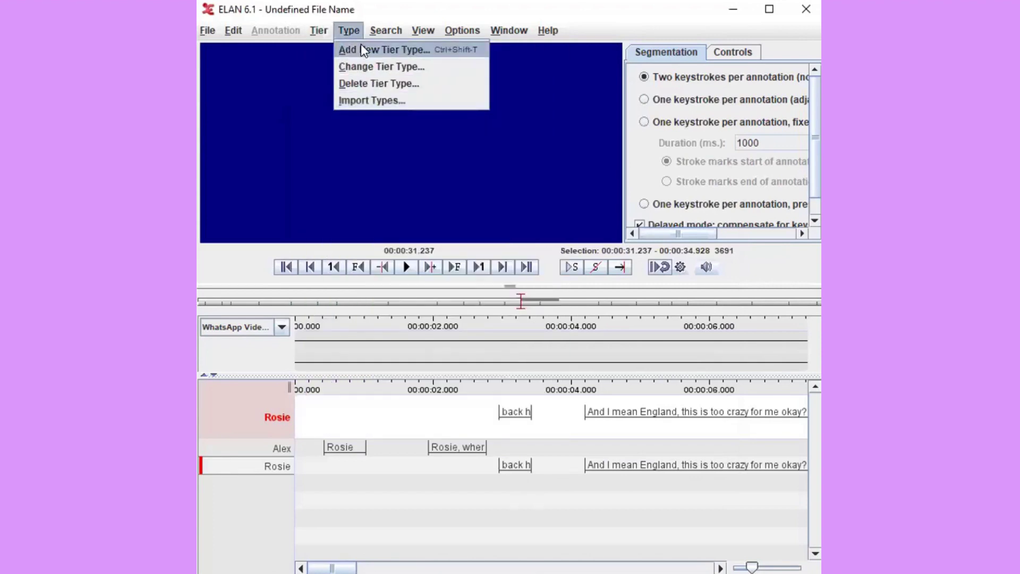
pyautogui.click(320, 50)
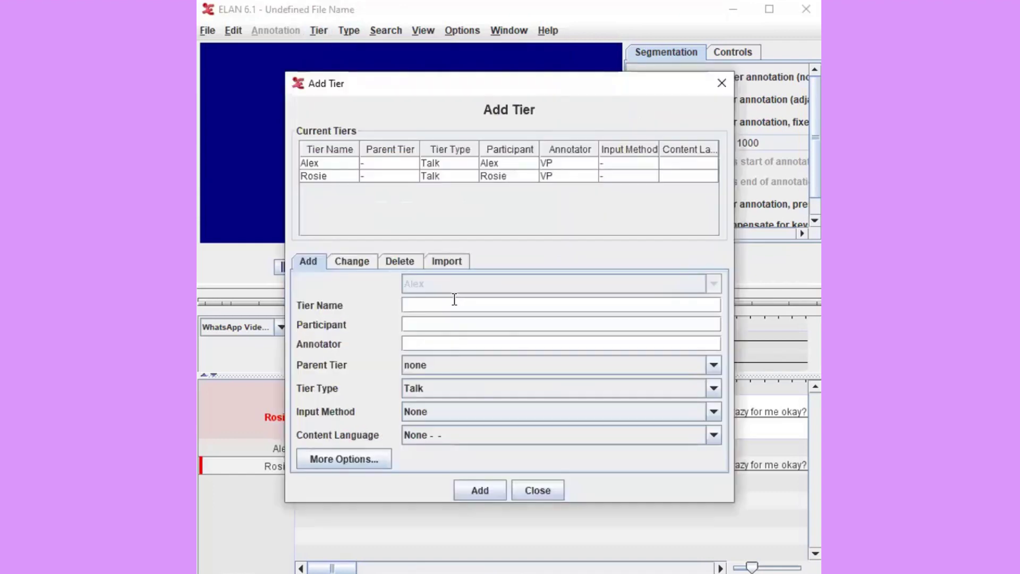
pyautogui.write('Alex_')
pyautogui.write('embodied actions')
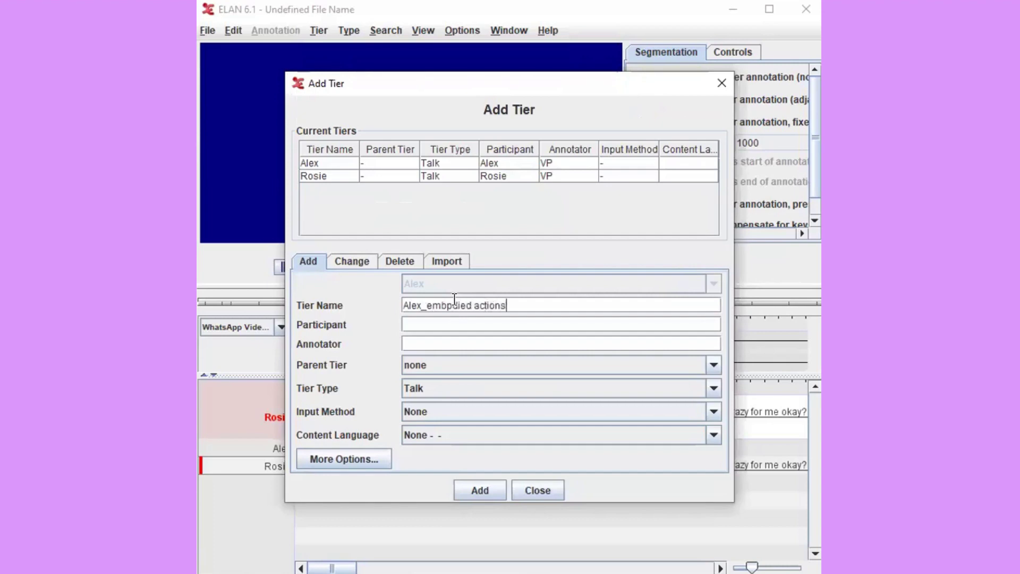
pyautogui.click(455, 321)
pyautogui.write('Alex')
pyautogui.click(447, 304)
pyautogui.press('BackSpace')
pyautogui.write('o')
pyautogui.click(456, 342)
pyautogui.write('VP')
# - Assign the Embodied actions type to the new tier, add it and close the tier dialog
pyautogui.click(715, 388)
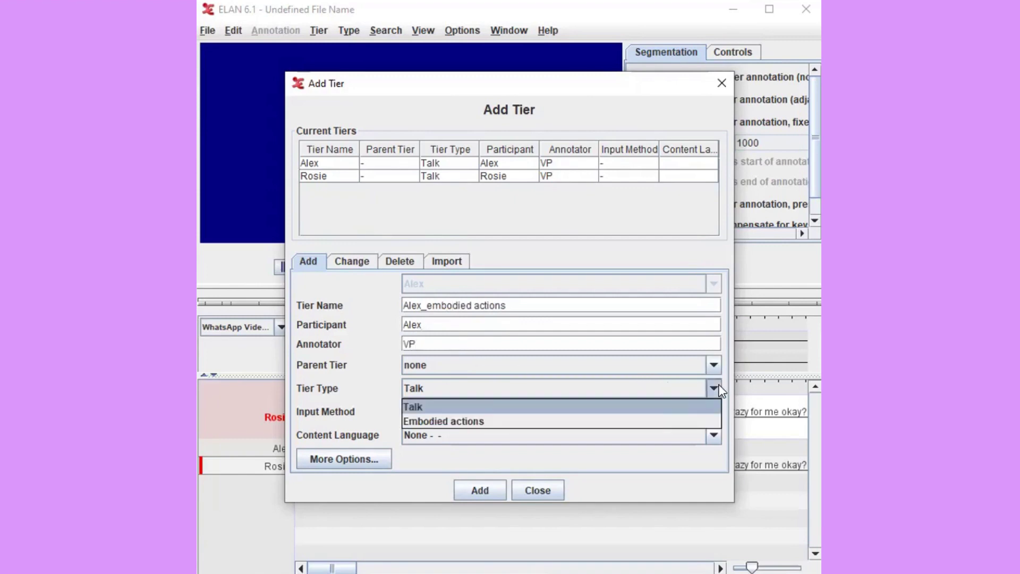
pyautogui.click(623, 420)
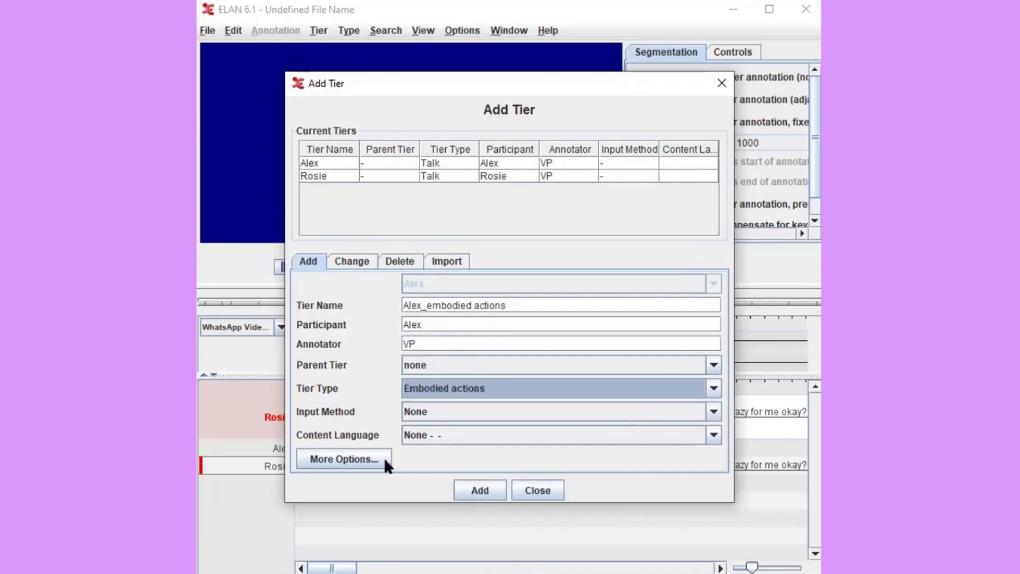
pyautogui.click(486, 489)
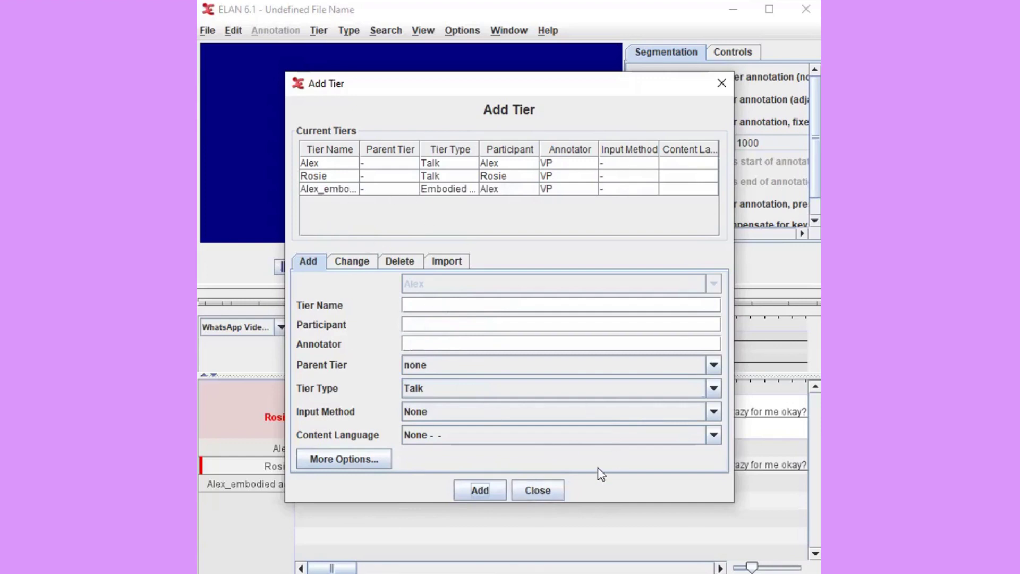
pyautogui.click(537, 490)
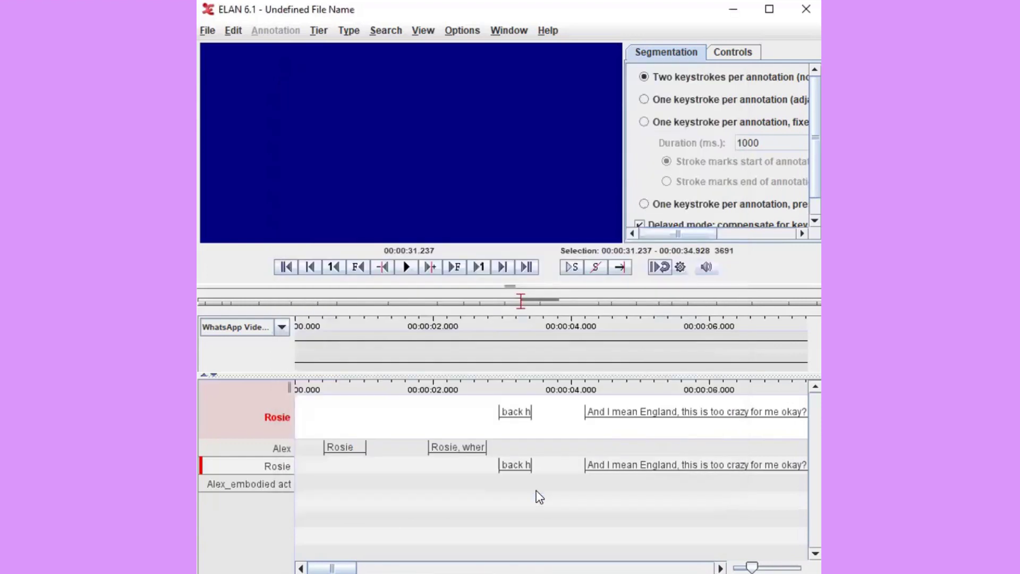
pyautogui.click(321, 30)
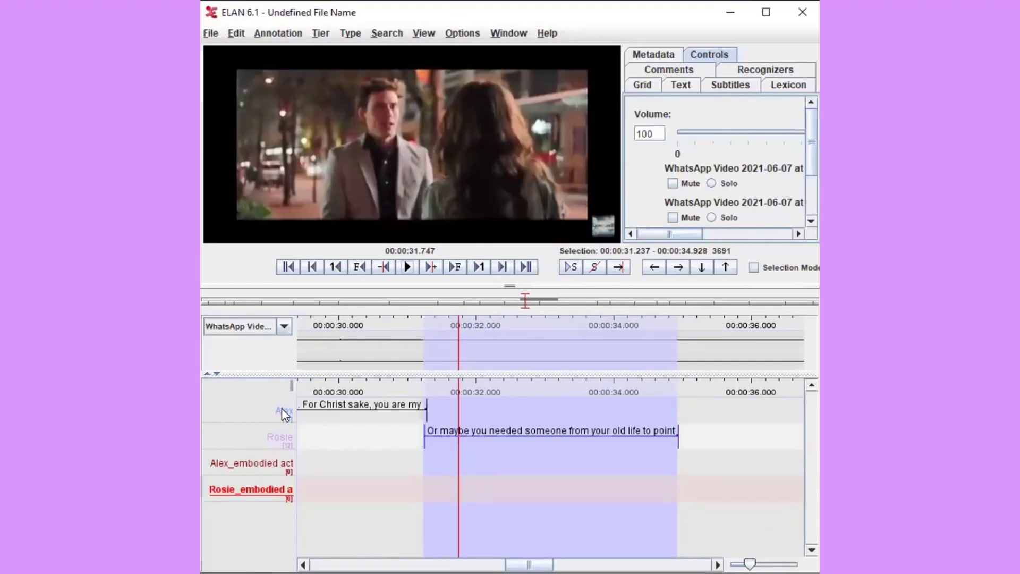
# - Apply the first speaker tier's color, highlight and font to all tiers with the same participant, and activate the second speaker's talk tier
pyautogui.click(284, 412)
pyautogui.rightClick(285, 413)
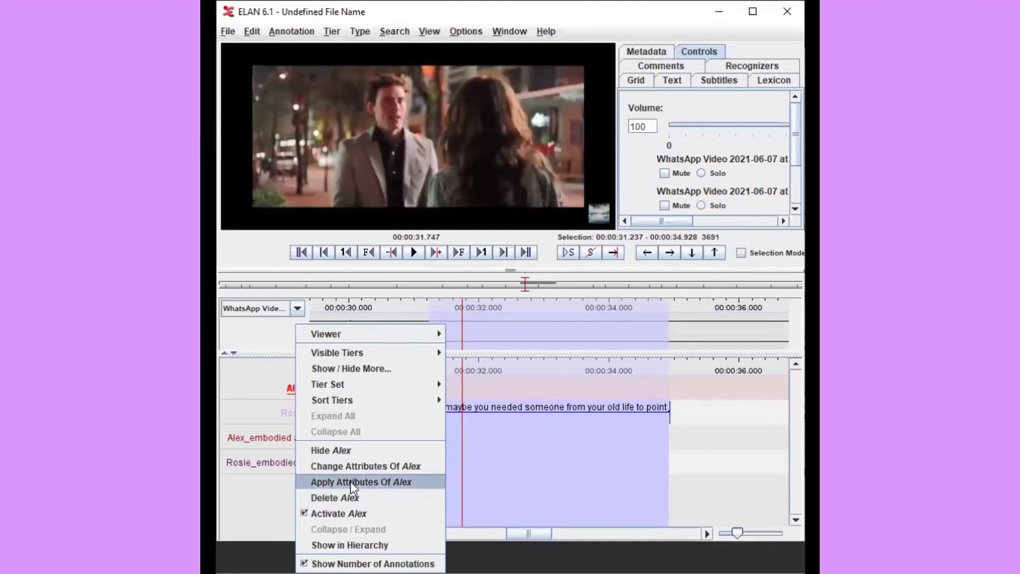
pyautogui.click(352, 482)
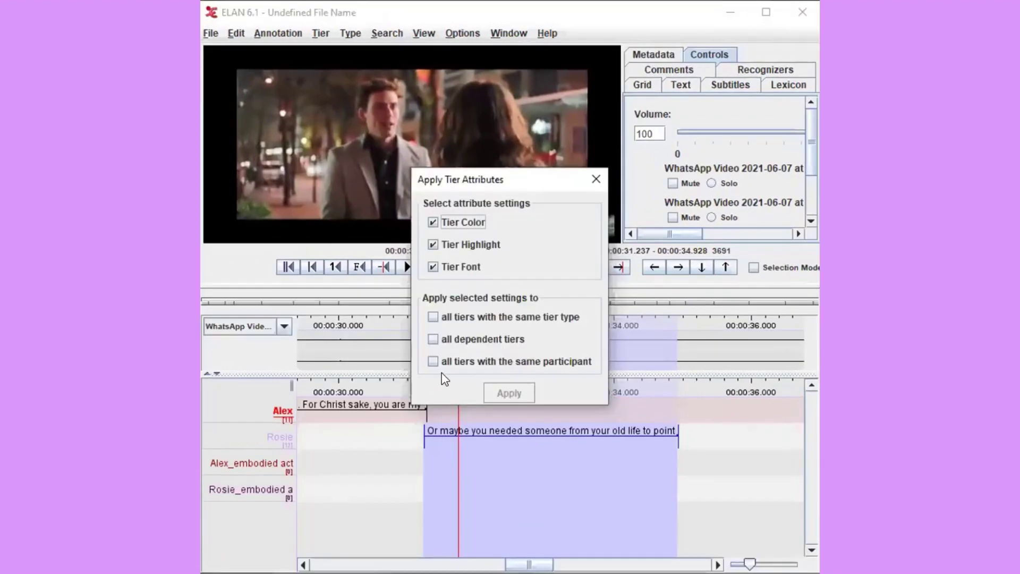
pyautogui.click(438, 341)
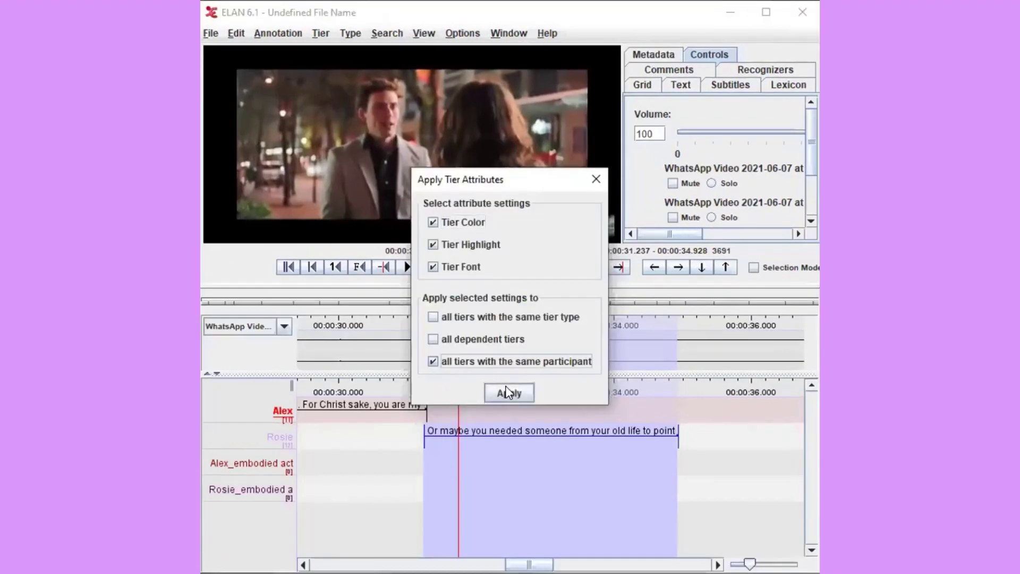
pyautogui.click(507, 392)
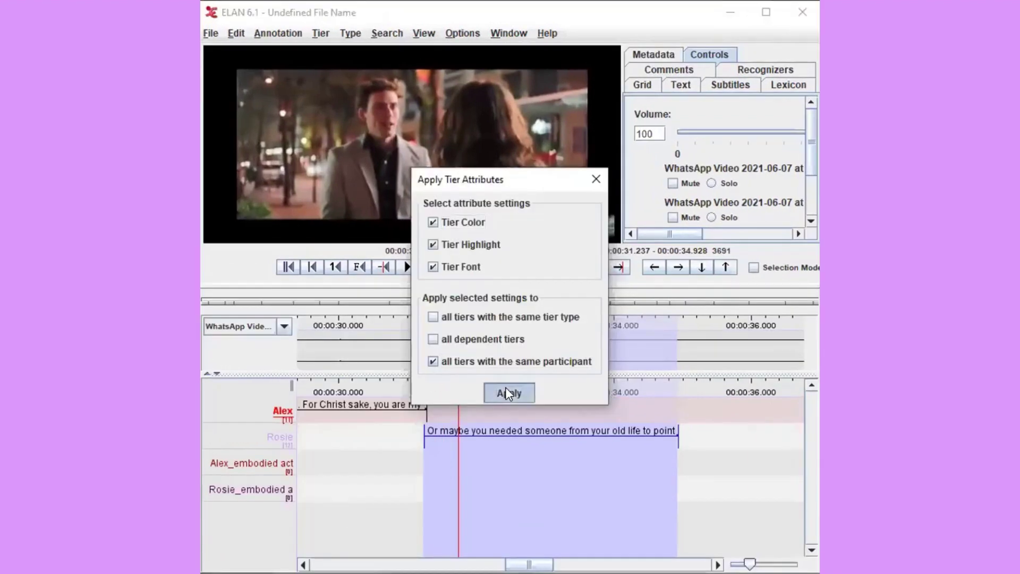
pyautogui.click(280, 438)
# - Check the video frames at about 29.8, 35.6 and 30.4 seconds on the timeline
pyautogui.click(505, 301)
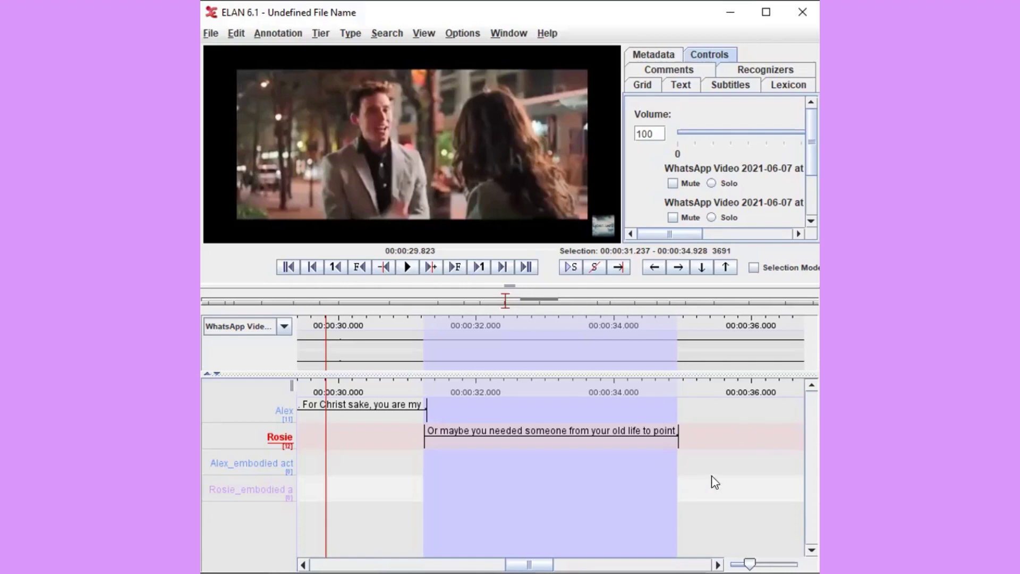
pyautogui.click(723, 478)
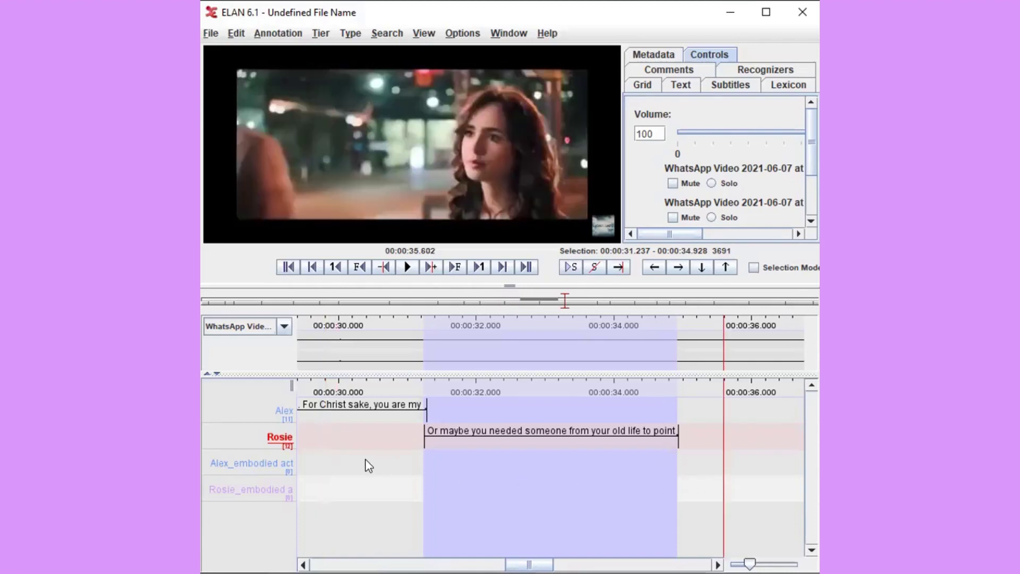
pyautogui.click(365, 466)
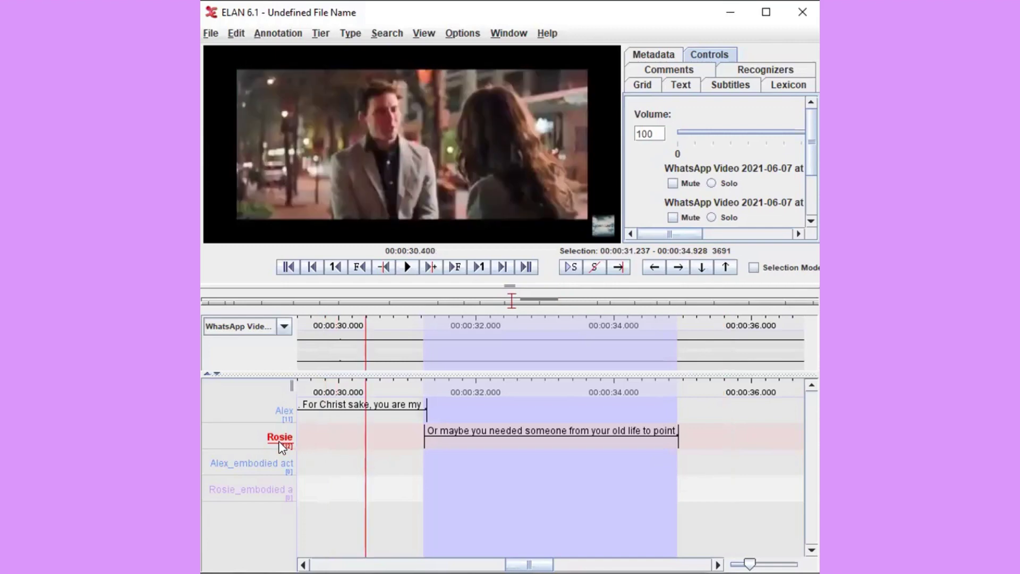
# - Annotate the span from about 36.1 to 36.8 seconds on the second speaker's embodied actions tier as "gestures"
pyautogui.click(252, 489)
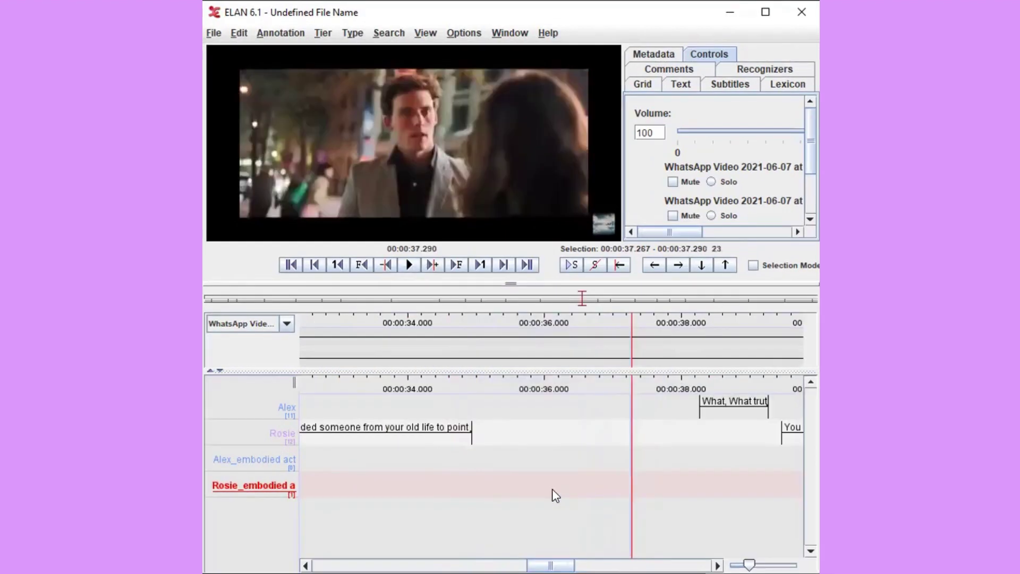
pyautogui.moveTo(553, 494); pyautogui.dragTo(600, 495)
pyautogui.doubleClick(564, 482)
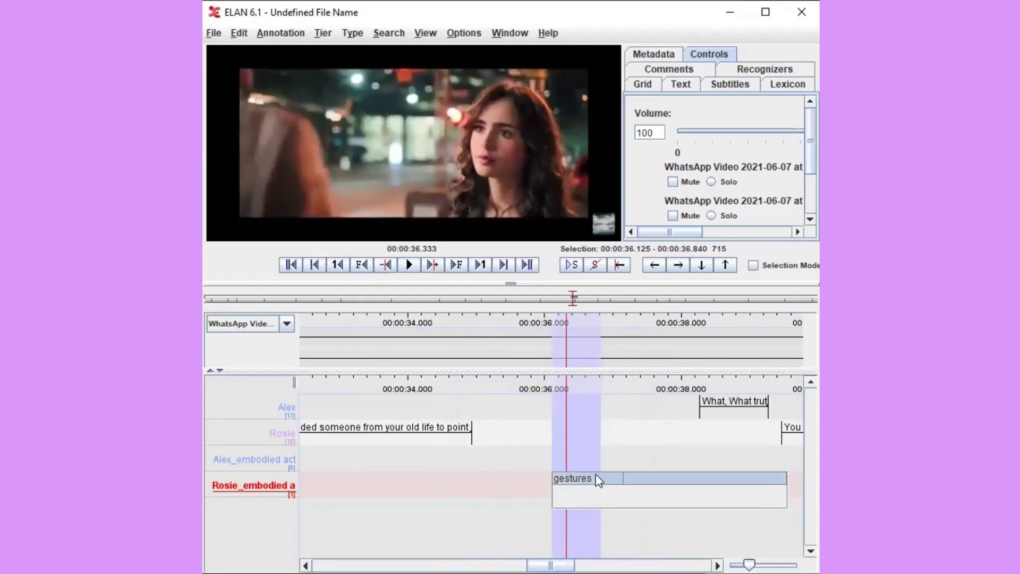
pyautogui.click(567, 481)
pyautogui.click(632, 486)
# - Play the video from about 35.5 seconds past the gestures annotation, and move the playhead back to about 34.5 seconds
pyautogui.click(482, 487)
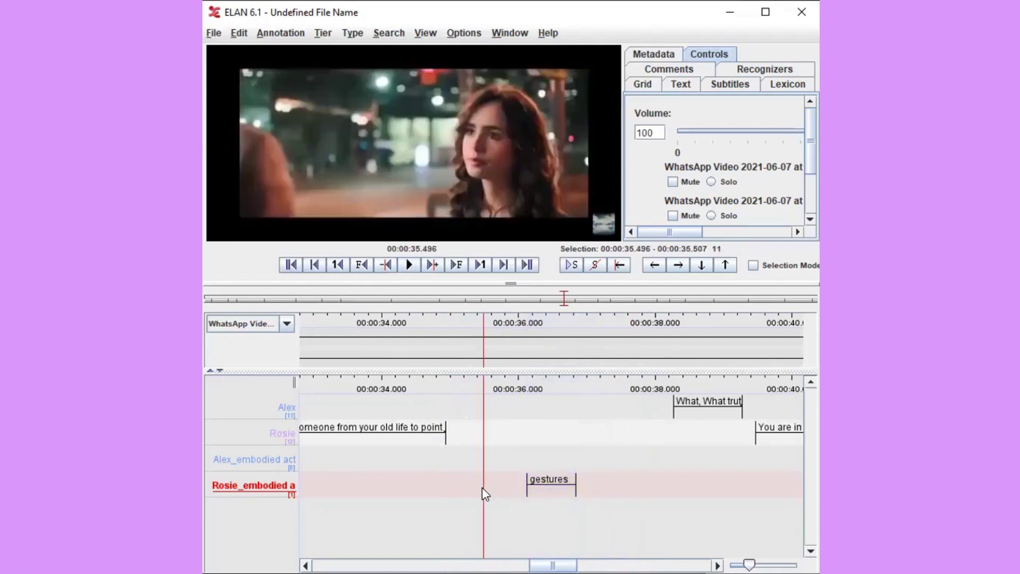
pyautogui.click(413, 266)
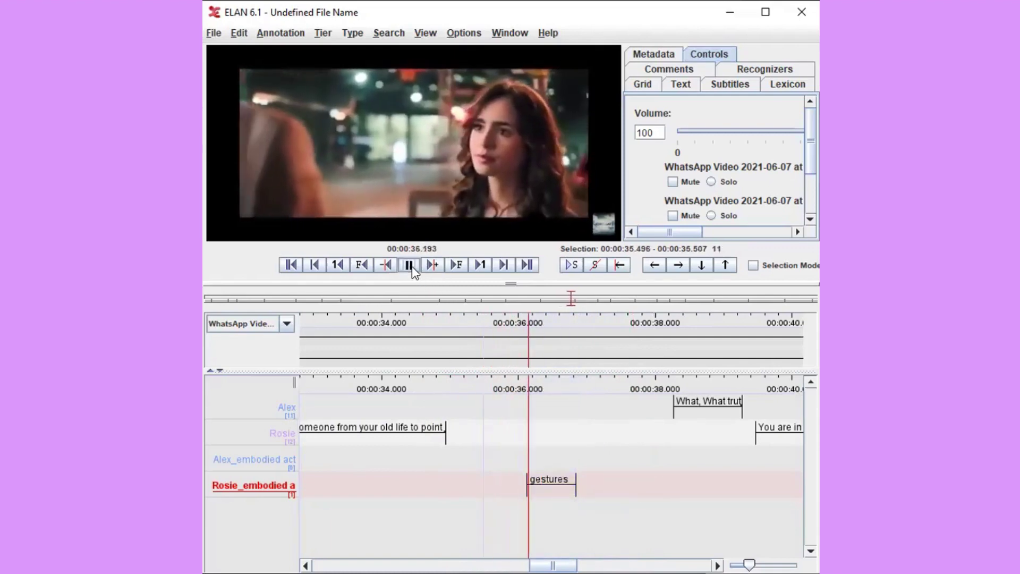
pyautogui.hotkey('ctrl', 'space')
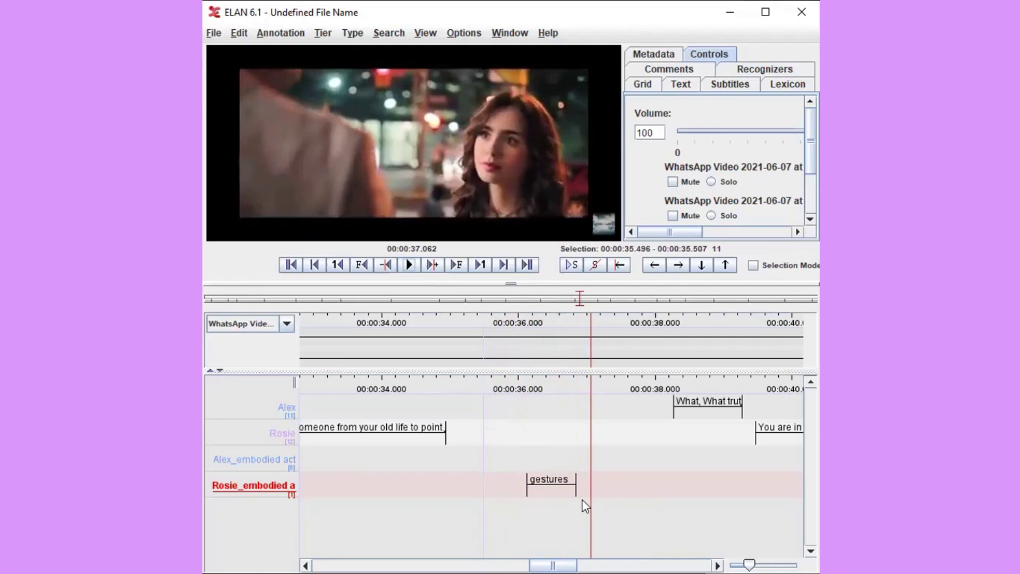
pyautogui.click(522, 477)
pyautogui.click(416, 486)
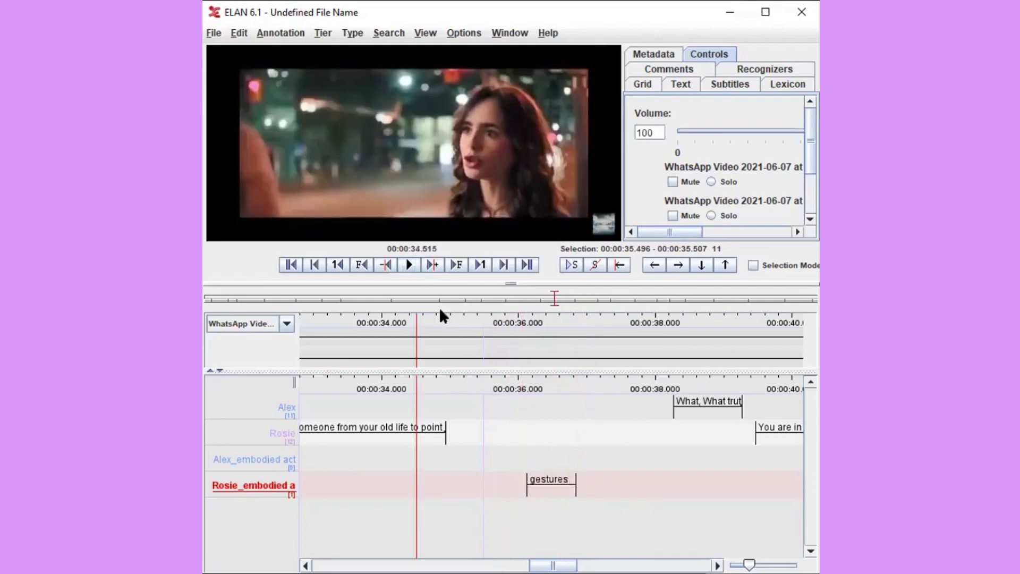
# - Play the video from about 3.2 seconds to about 8 seconds, pausing once at about 5.2 seconds
pyautogui.hscroll(-10, 347, 519)
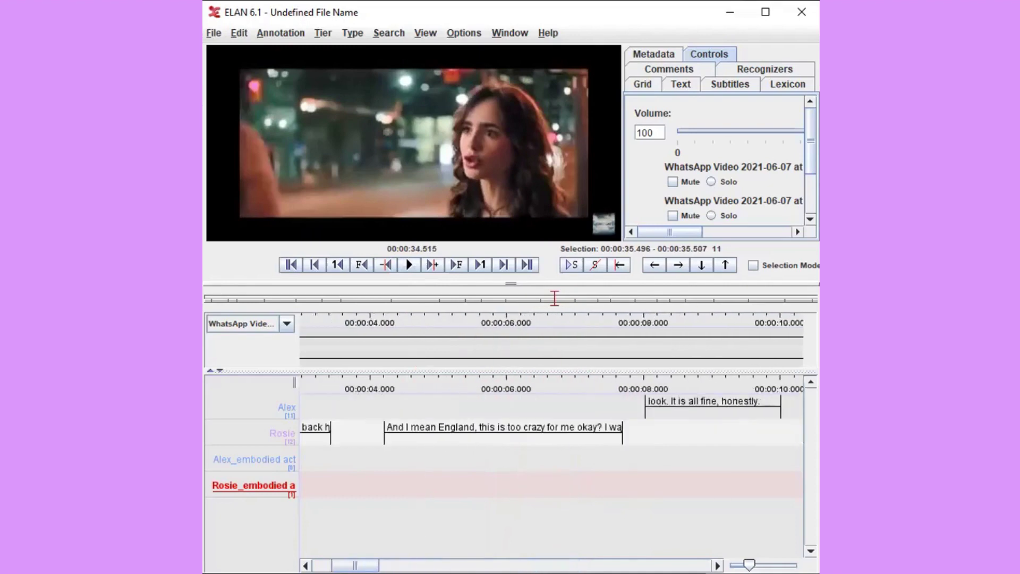
pyautogui.click(349, 524)
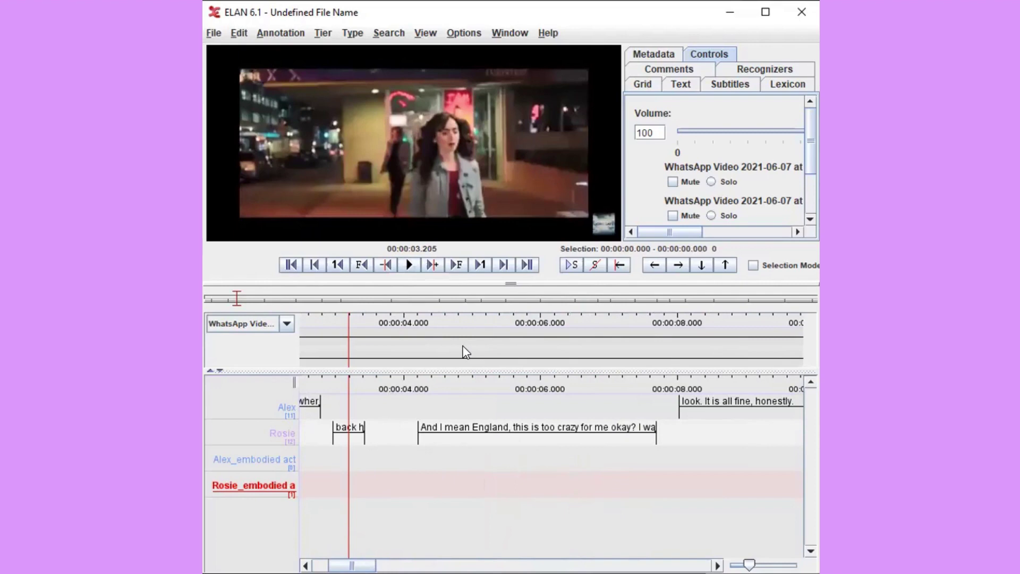
pyautogui.click(409, 264)
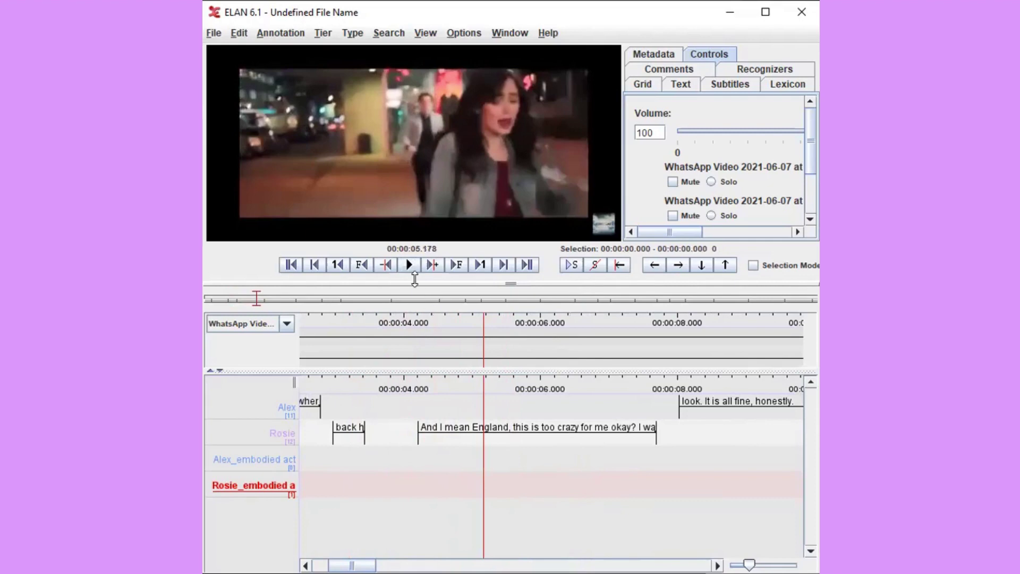
pyautogui.click(410, 267)
pyautogui.click(411, 266)
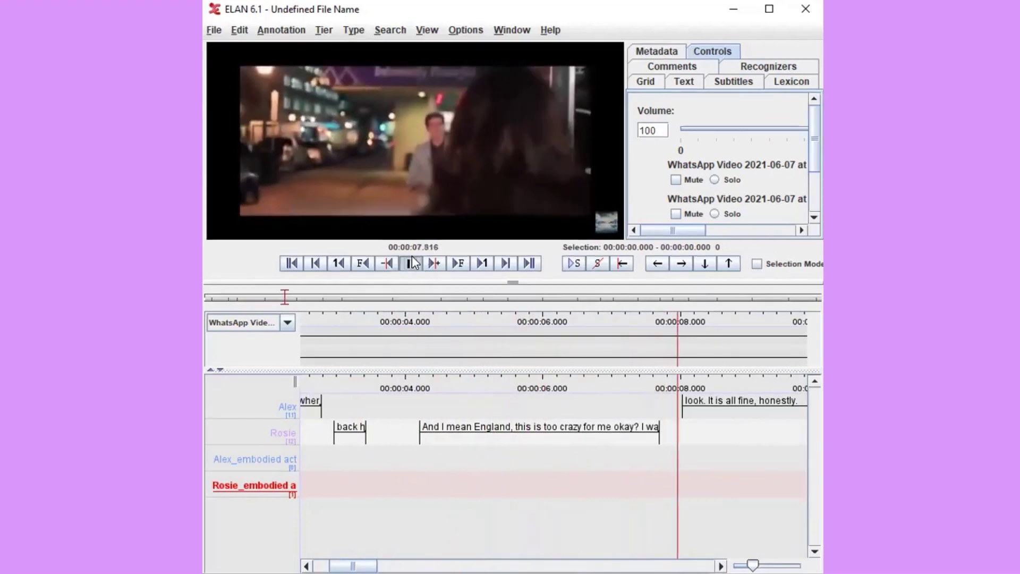
pyautogui.click(412, 263)
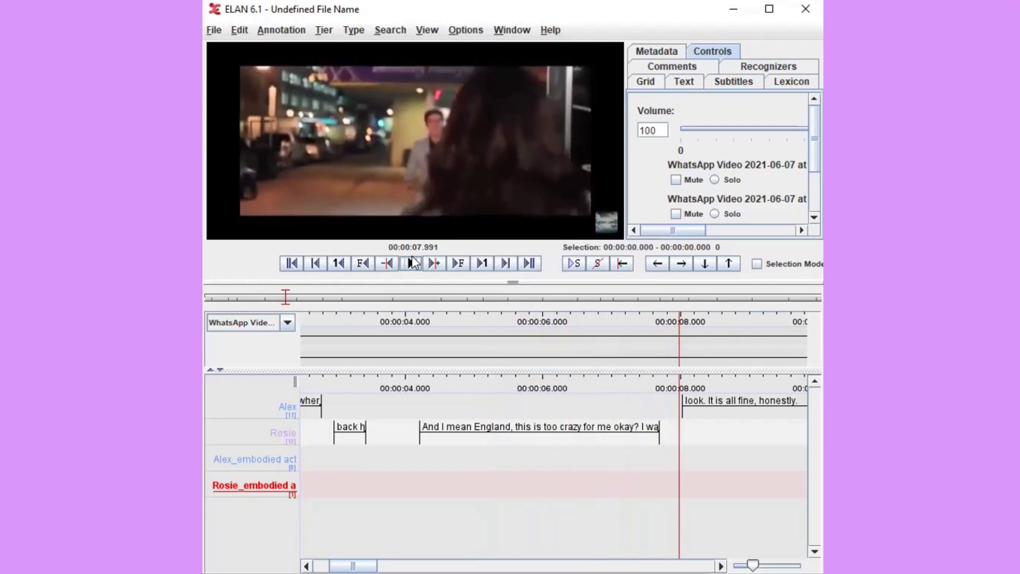
# - Start exporting the annotations of all tiers as interlinear text and review the transcript preview and layout options
pyautogui.click(215, 30)
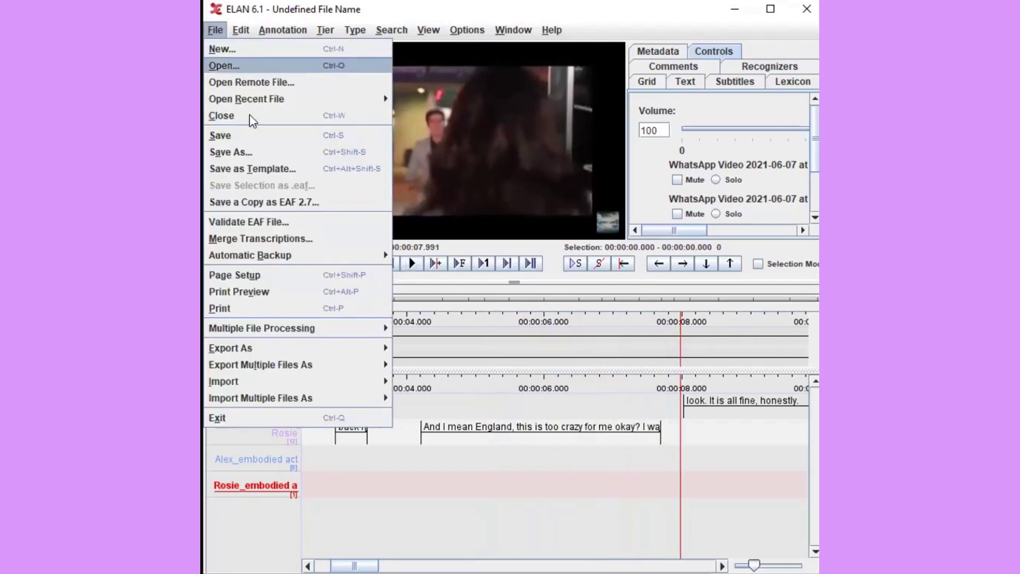
pyautogui.moveTo(289, 344)
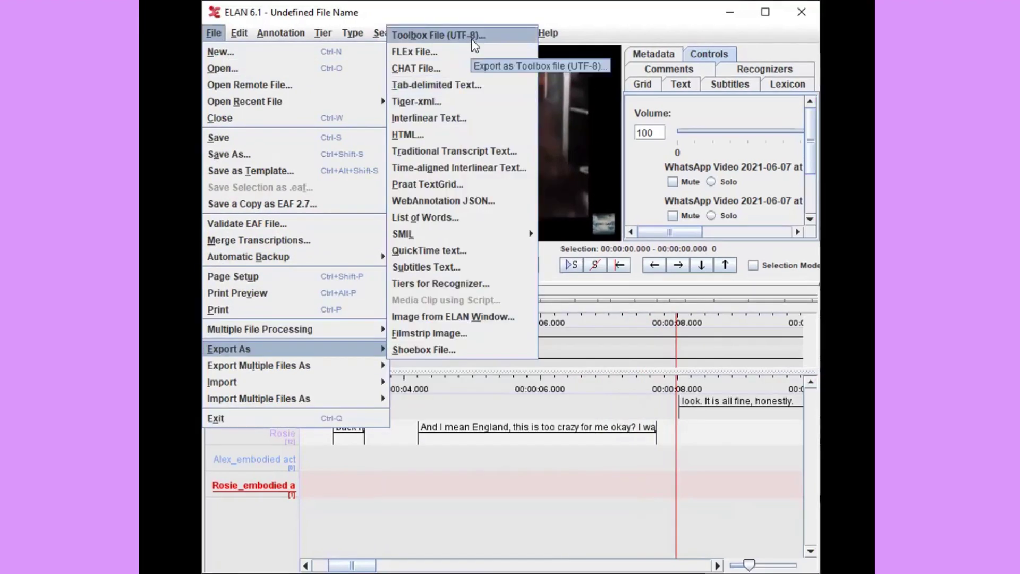
pyautogui.click(465, 117)
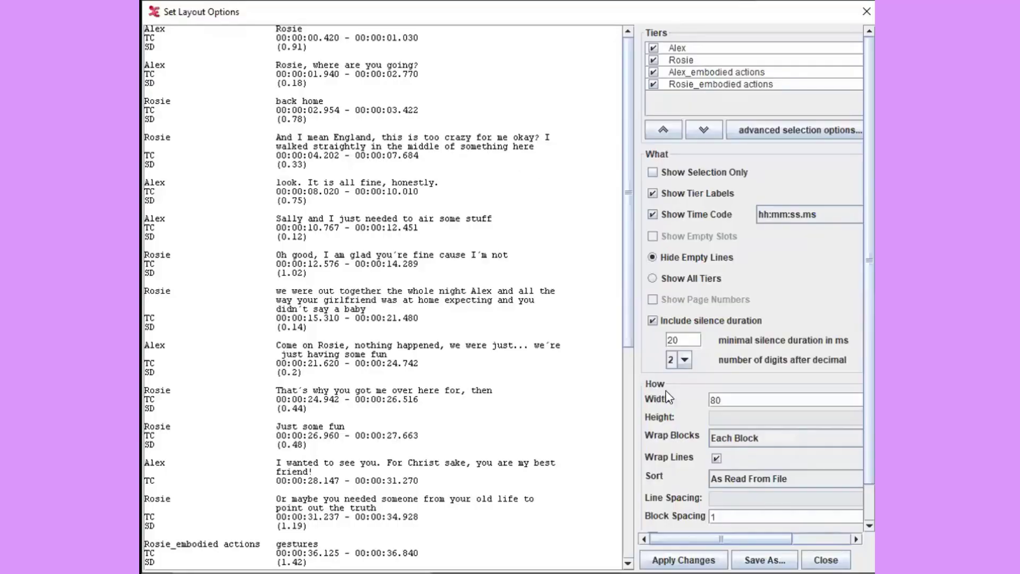
pyautogui.moveTo(628, 343); pyautogui.dragTo(615, 437)
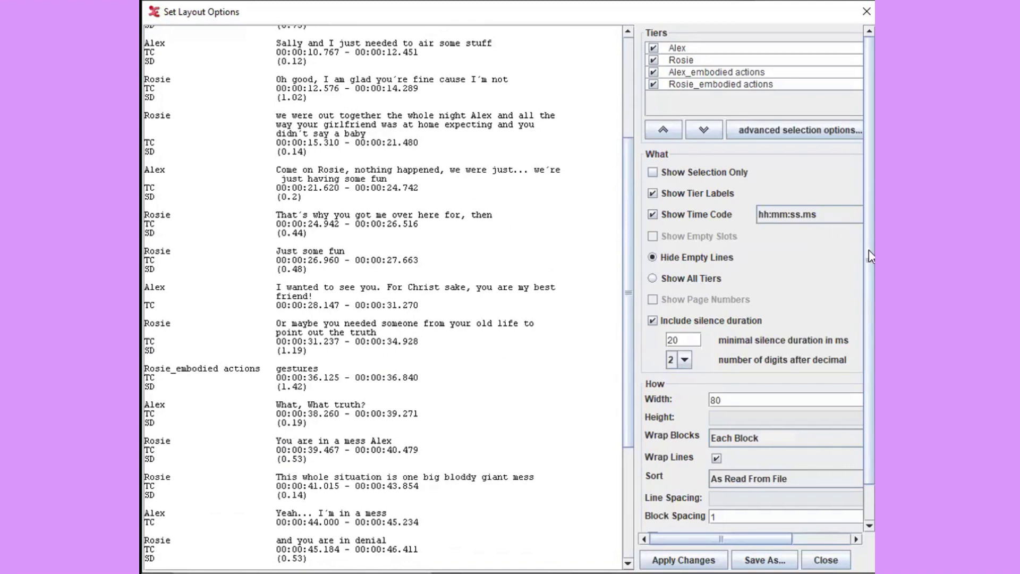
pyautogui.moveTo(869, 249); pyautogui.dragTo(868, 298)
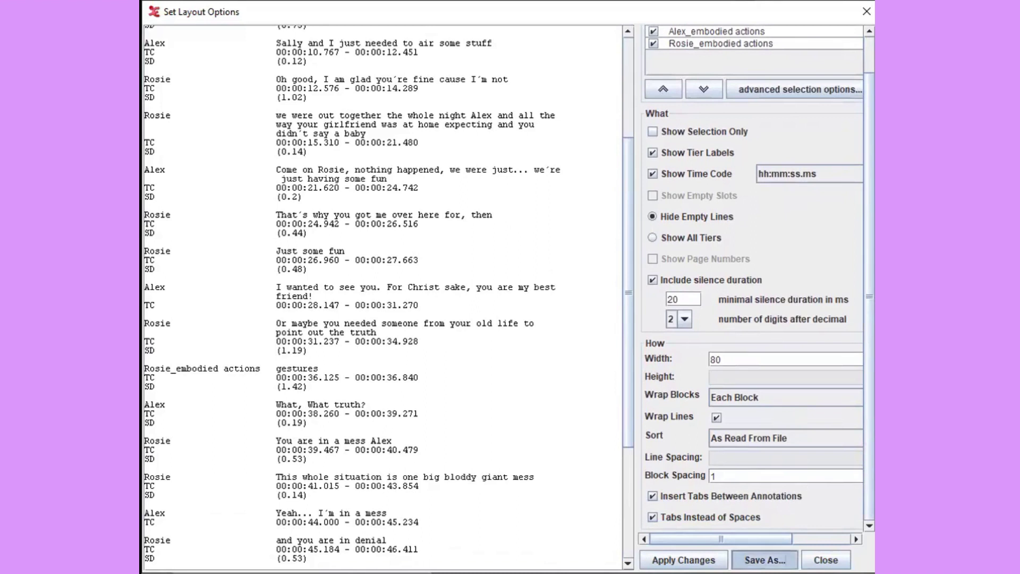
# - Save the interlinear export as a UTF-8 text file named "Love, Rosie. Trancription" in the statistics folder
pyautogui.click(766, 560)
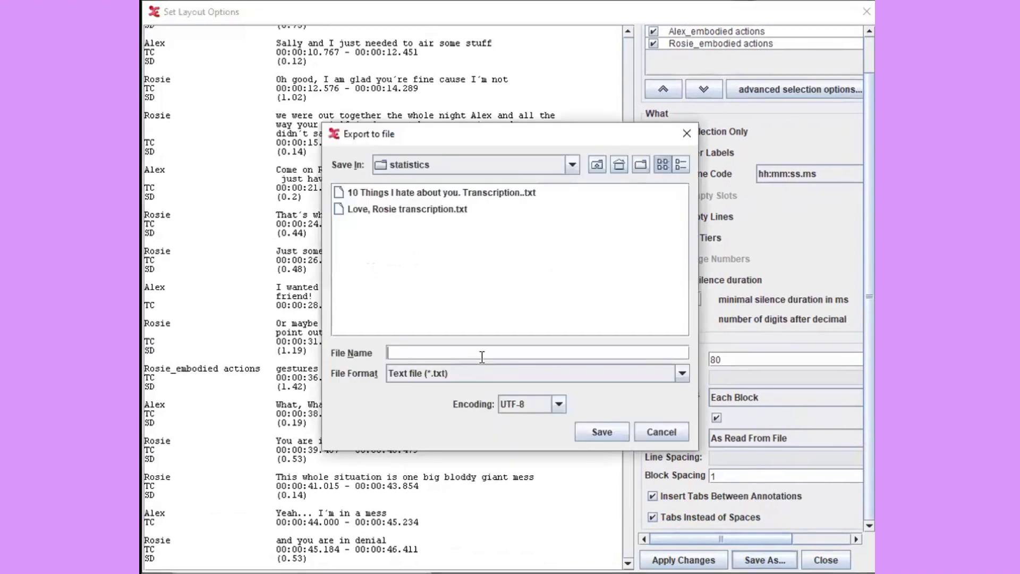
pyautogui.write('Love,')
pyautogui.write('osie tr')
pyautogui.press('BackSpace')
pyautogui.press('BackSpace')
pyautogui.press('BackSpace')
pyautogui.press('BackSpace')
pyautogui.press('BackSpace')
pyautogui.press('BackSpace')
pyautogui.press('BackSpace')
pyautogui.write('osie. Trancription')
pyautogui.click(601, 431)
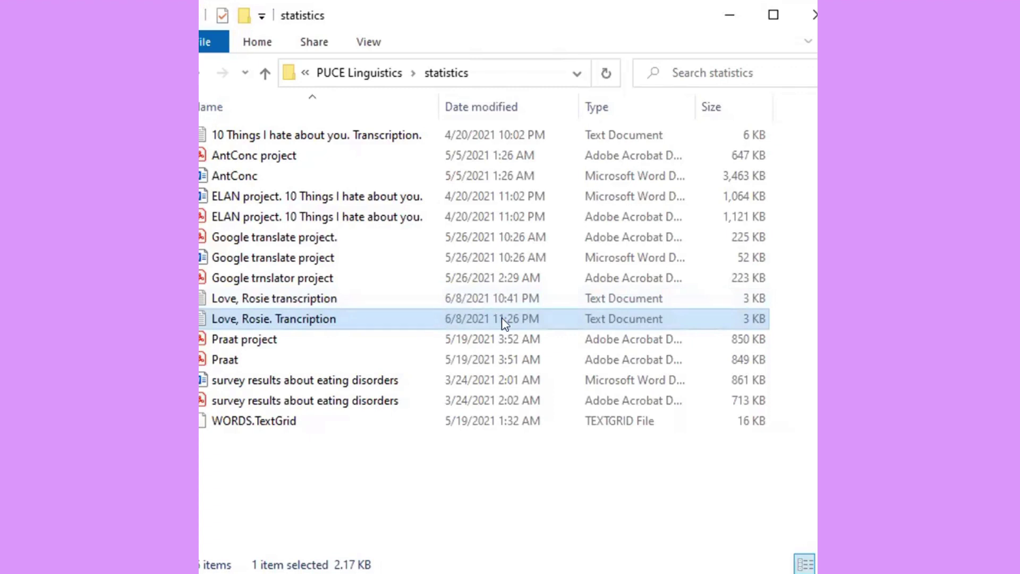
# - Open the exported "Love, Rosie. Trancription" text file from the statistics folder in Word and look through the transcript
pyautogui.rightClick(498, 316)
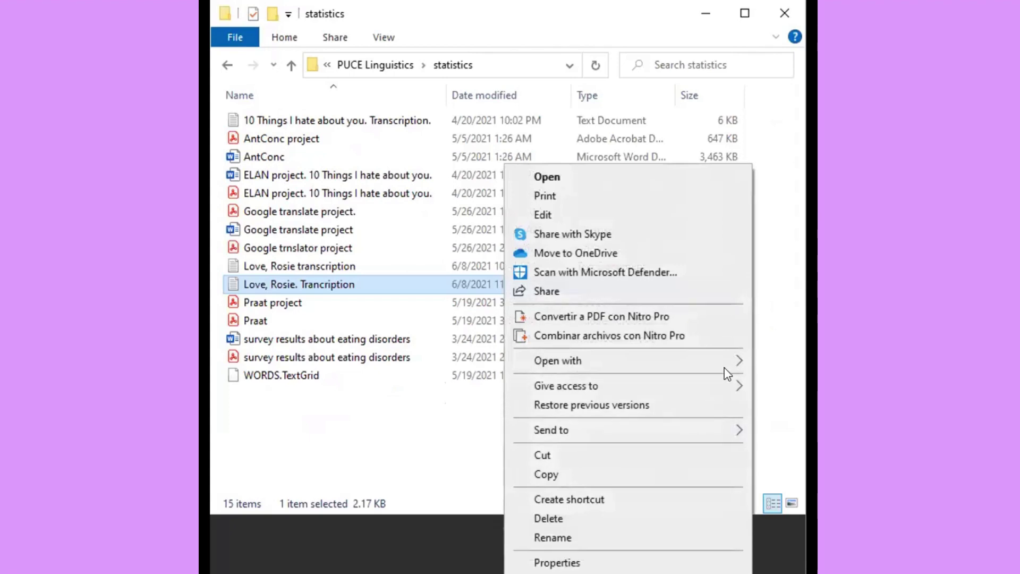
pyautogui.moveTo(731, 364)
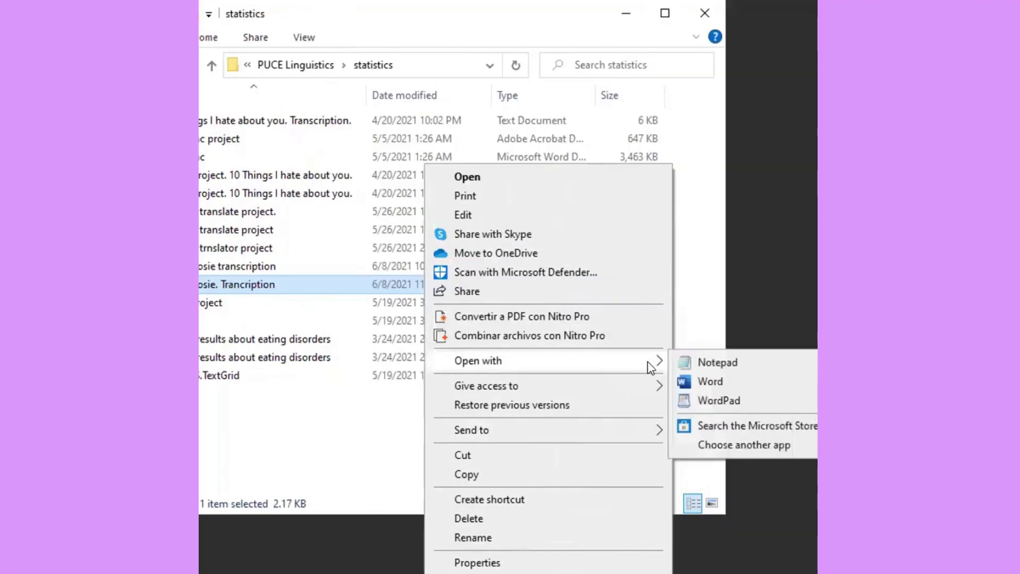
pyautogui.click(711, 381)
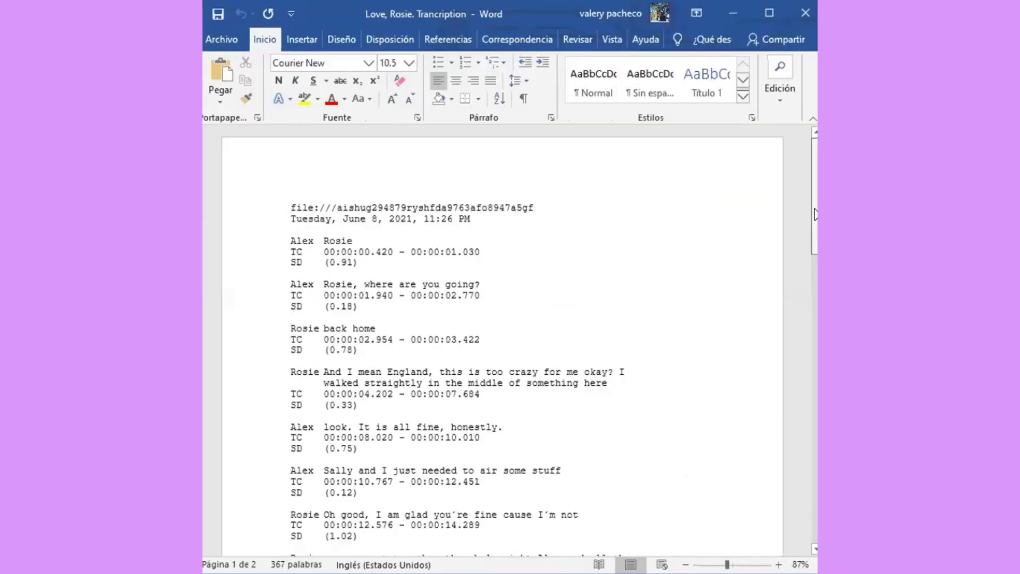
pyautogui.moveTo(815, 213); pyautogui.dragTo(815, 395)
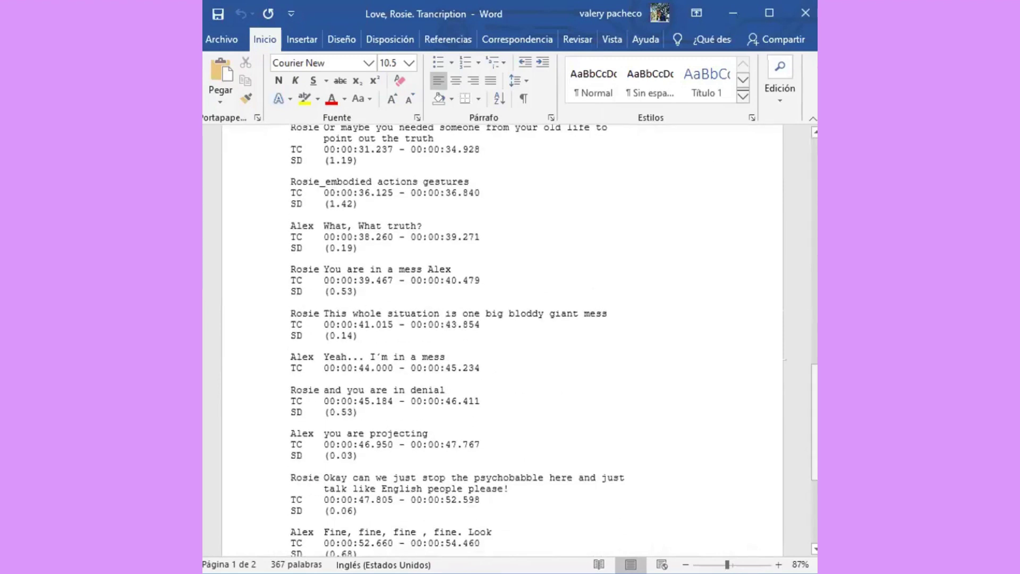